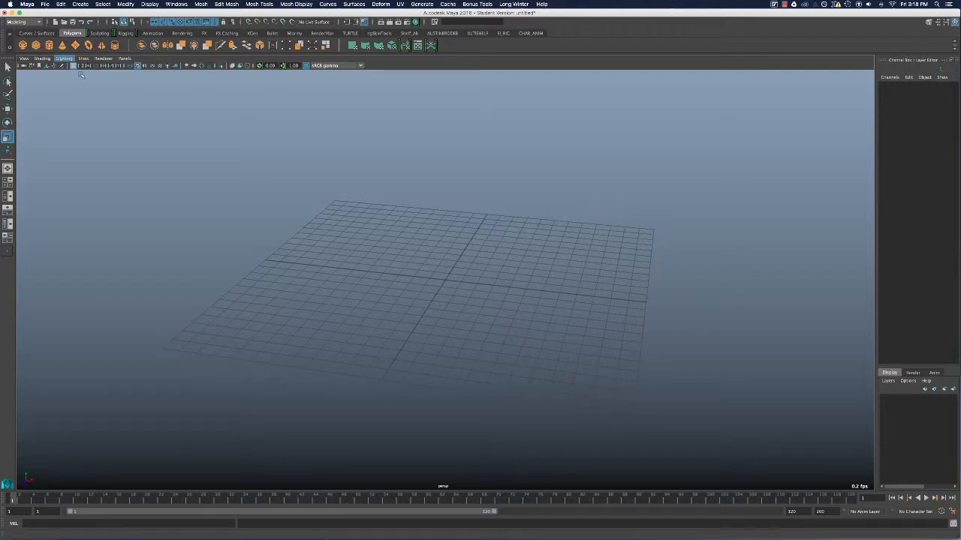
Create a polygon cube at the origin and undo its creation
{"action": "left_click", "coordinate": [36, 46]}
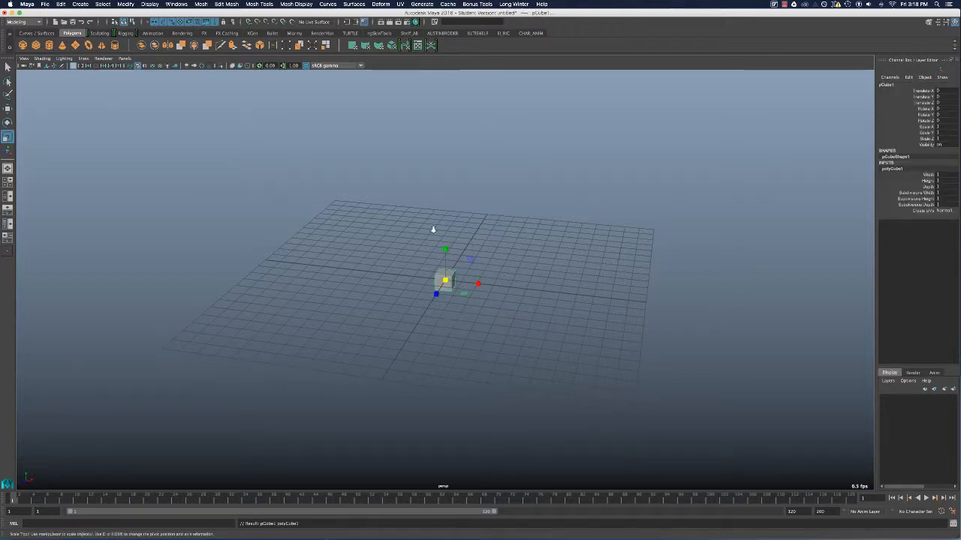
{"action": "scroll", "coordinate": [432, 229], "scroll_direction": "up", "scroll_amount": 3}
{"action": "key", "text": "ctrl+z"}
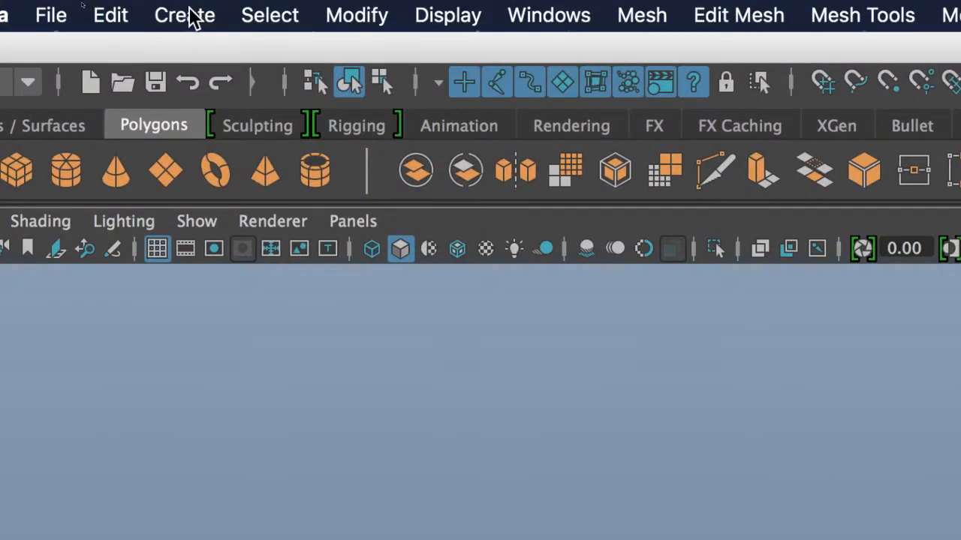
Create a polygon cube primitive at the origin and switch to the Select tool
{"action": "left_click", "coordinate": [92, 5]}
{"action": "mouse_move", "coordinate": [214, 114]}
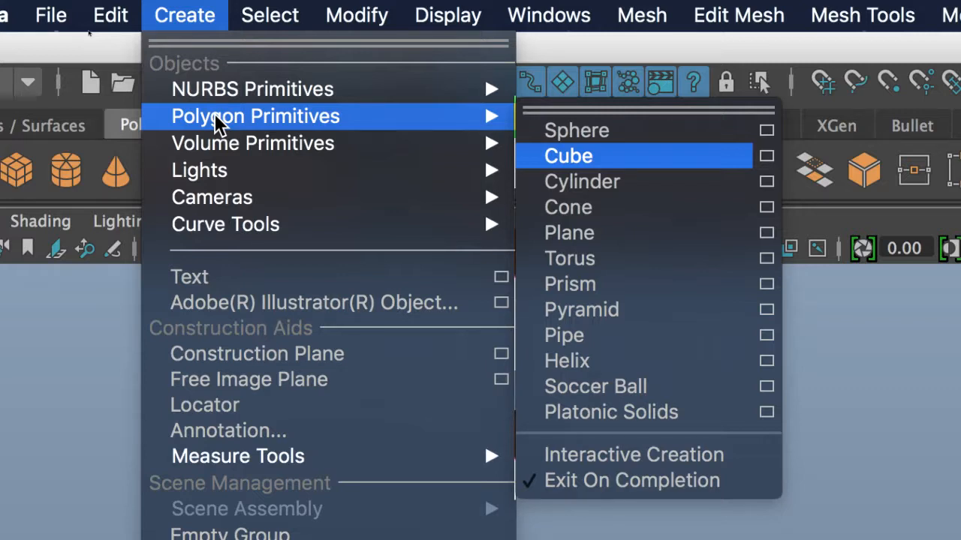
{"action": "mouse_move", "coordinate": [325, 123]}
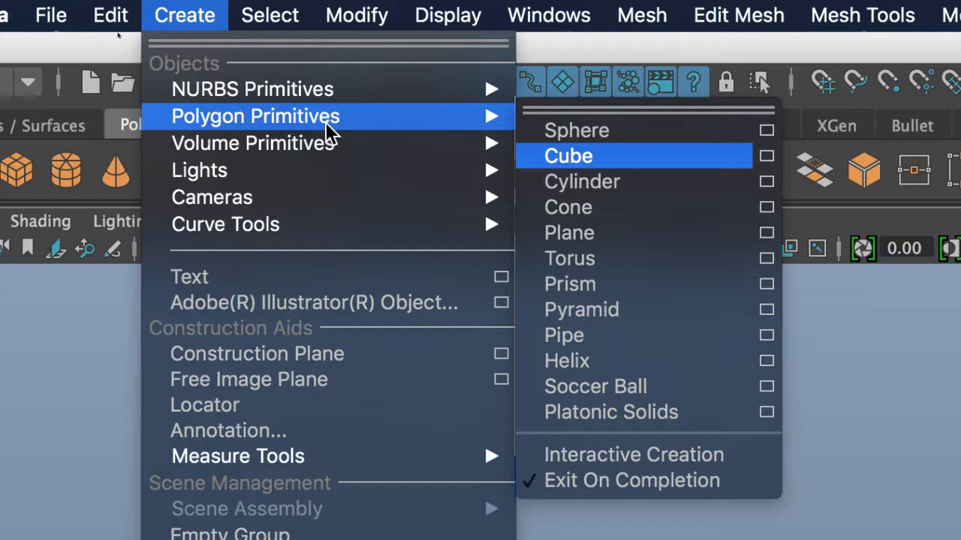
{"action": "left_click", "coordinate": [594, 154]}
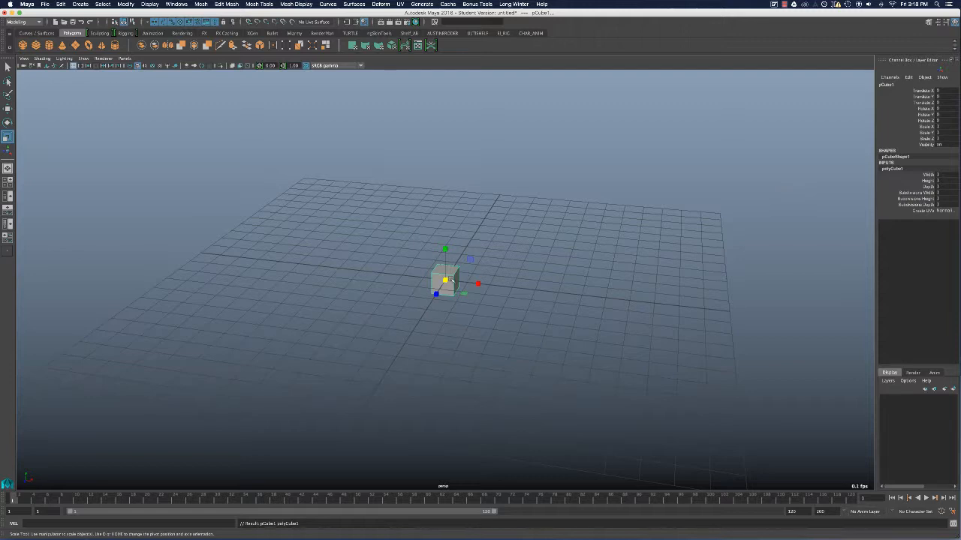
{"action": "right_click_drag", "start_coordinate": [521, 260], "coordinate": [703, 285], "text": "alt"}
{"action": "right_click_drag", "start_coordinate": [545, 296], "coordinate": [697, 310], "text": "alt"}
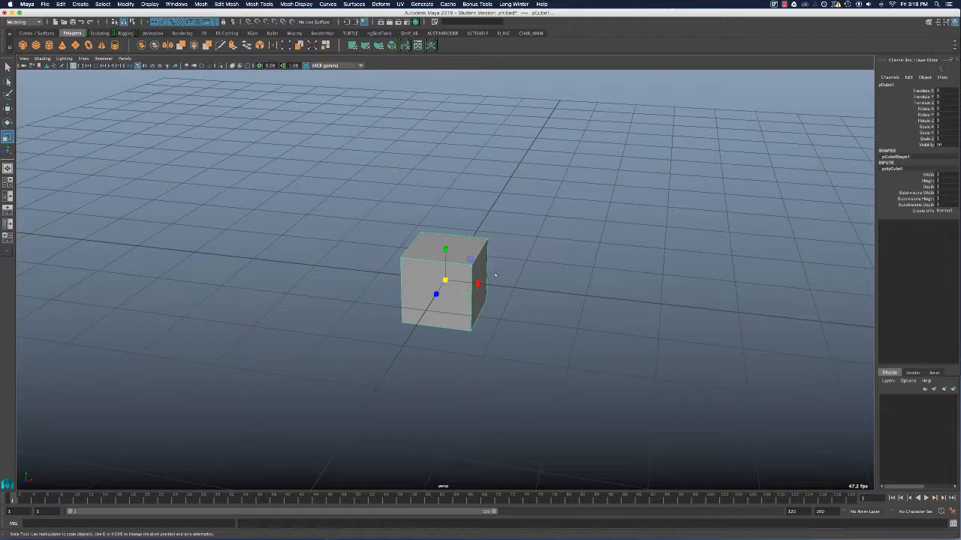
{"action": "key", "text": "q"}
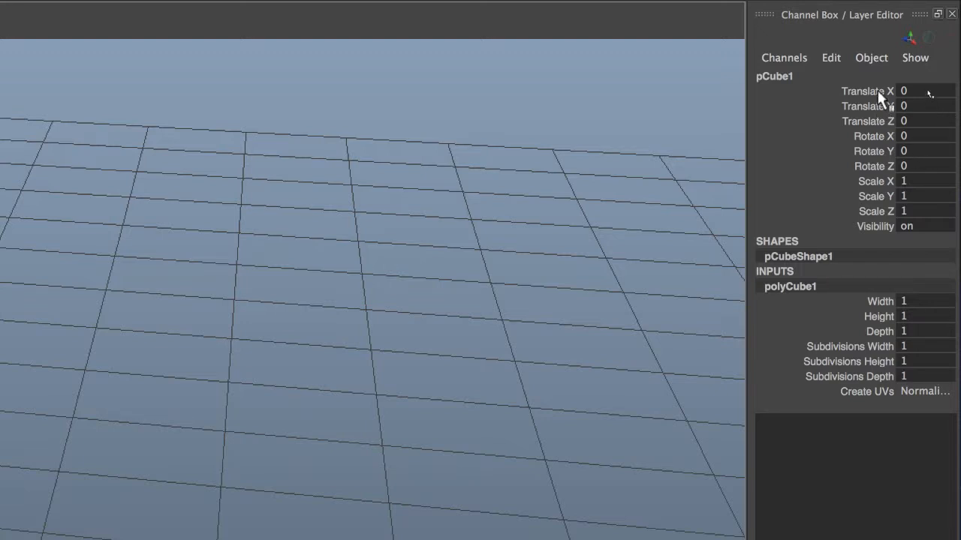
Examine the cube's translate, rotate, scale and visibility attributes, plus its polyCube1 width, height, depth and subdivision settings
{"action": "left_click_drag", "start_coordinate": [880, 93], "coordinate": [863, 209]}
{"action": "left_click", "coordinate": [922, 89]}
{"action": "left_click", "coordinate": [915, 105]}
{"action": "left_click", "coordinate": [916, 119]}
{"action": "left_click", "coordinate": [920, 151]}
{"action": "left_click", "coordinate": [919, 166]}
{"action": "left_click", "coordinate": [920, 183]}
{"action": "left_click", "coordinate": [917, 195]}
{"action": "left_click", "coordinate": [917, 211]}
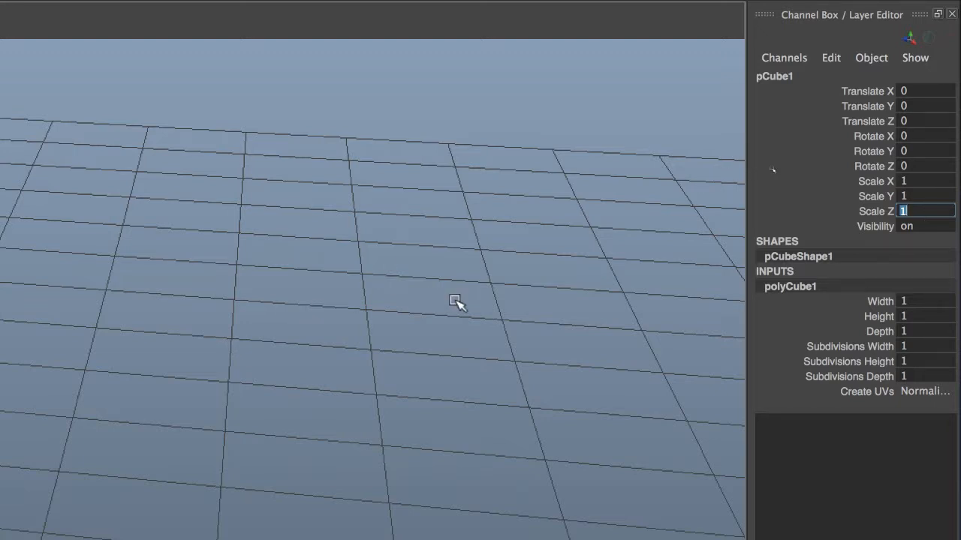
{"action": "left_click", "coordinate": [861, 226]}
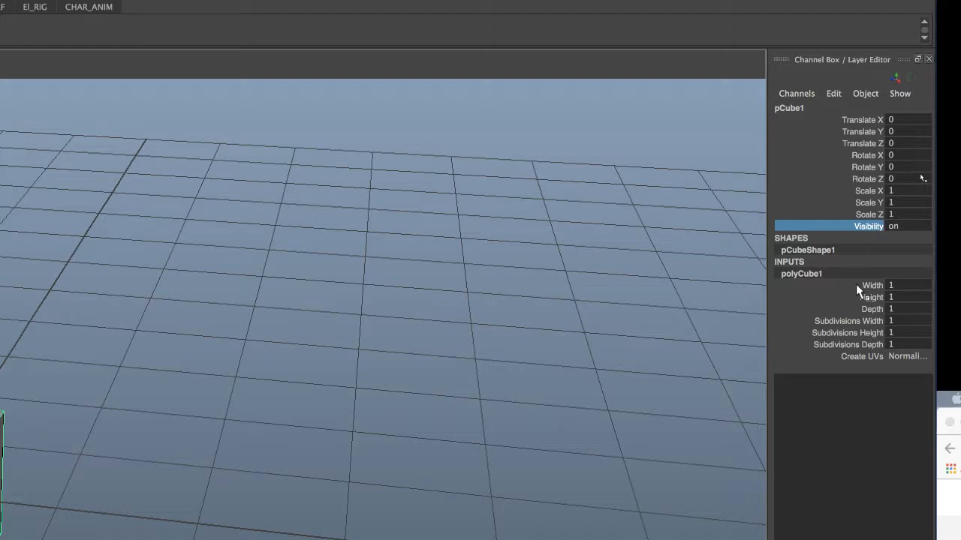
{"action": "left_click_drag", "start_coordinate": [863, 120], "coordinate": [852, 219]}
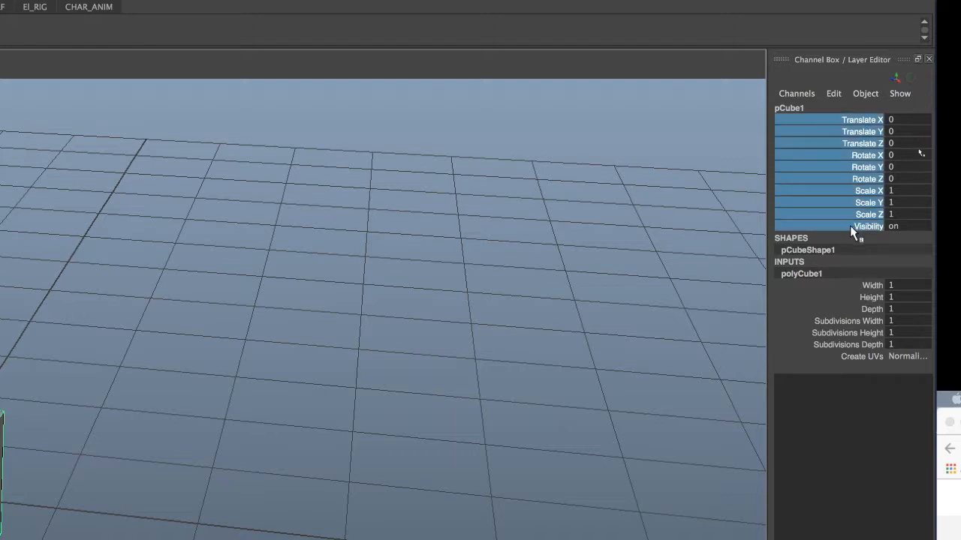
{"action": "left_click_drag", "start_coordinate": [863, 285], "coordinate": [854, 344]}
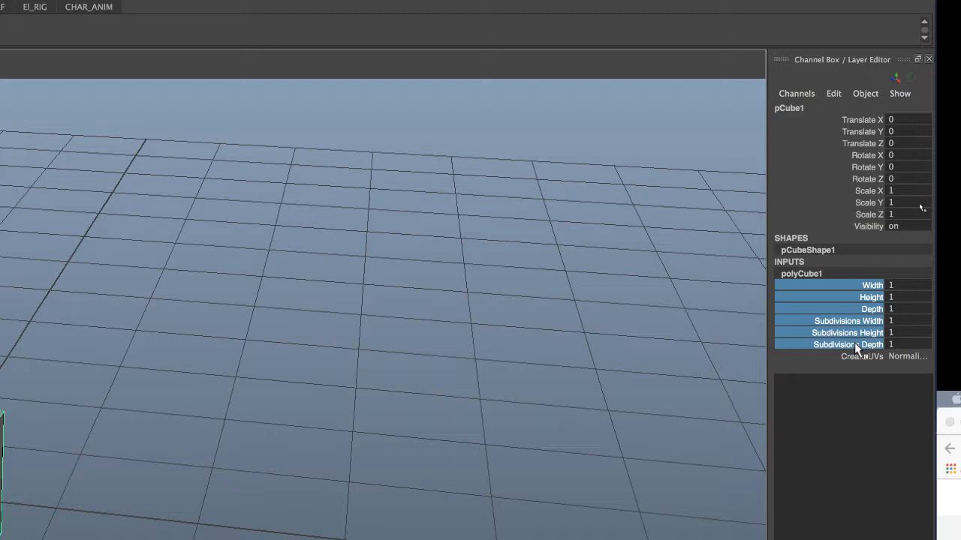
{"action": "left_click", "coordinate": [863, 214]}
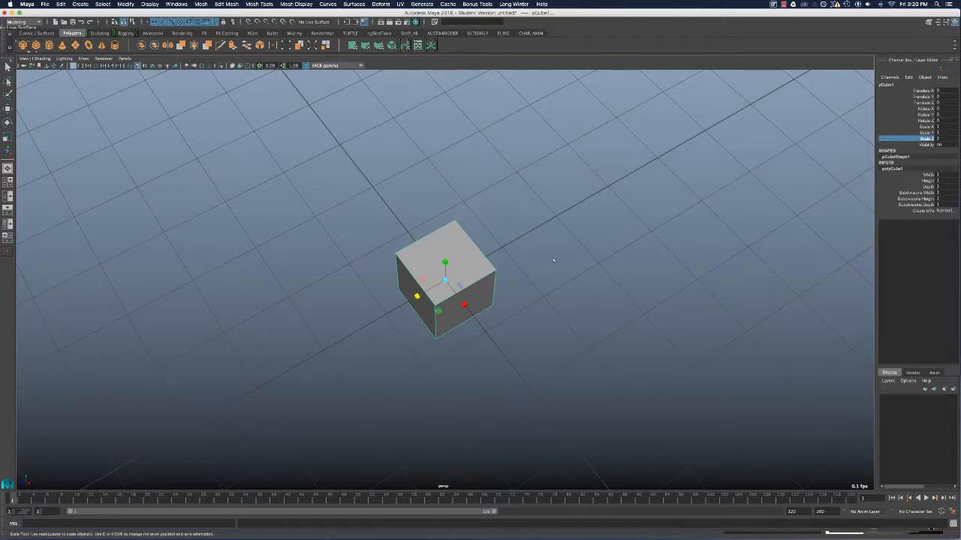
Deselect and reselect the cube to inspect its polyCube1 construction input
{"action": "left_click", "coordinate": [191, 377]}
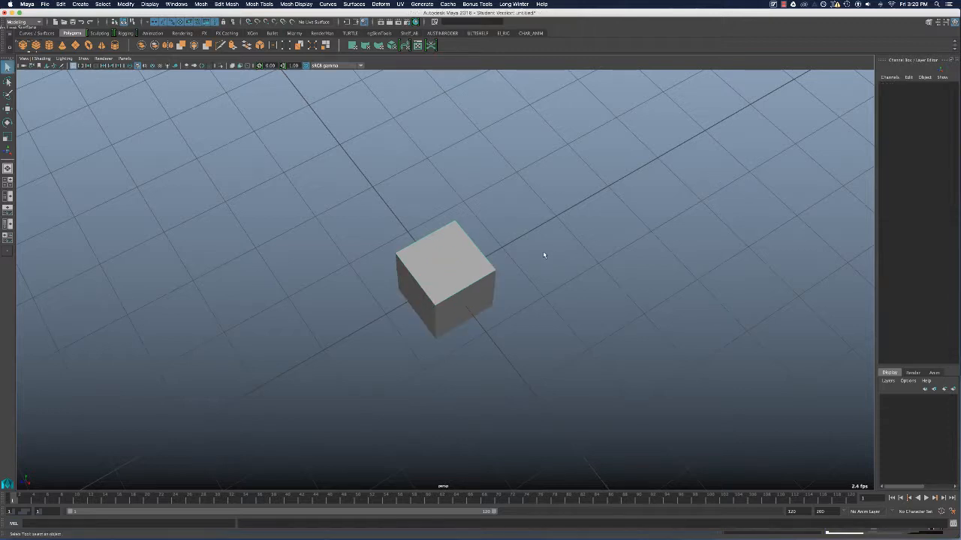
{"action": "left_click", "coordinate": [472, 278]}
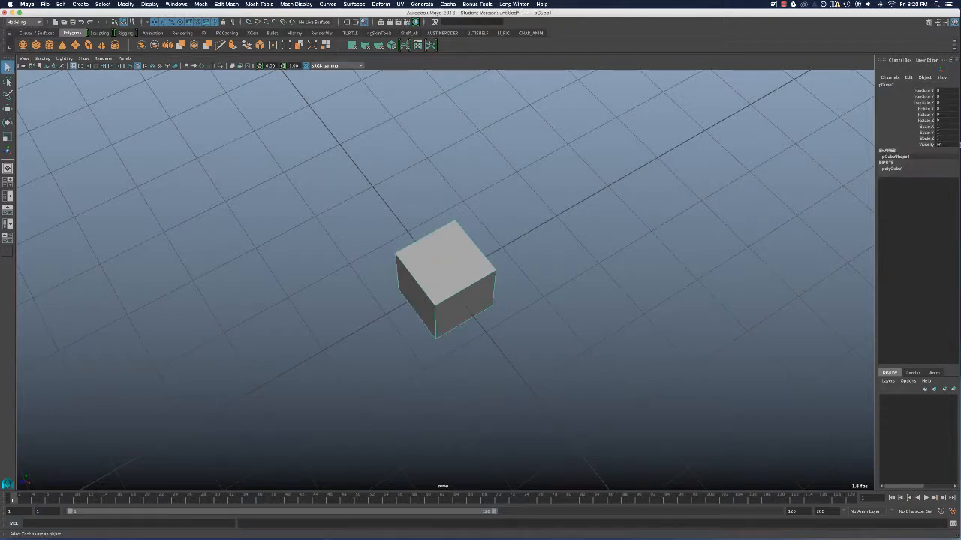
{"action": "left_click", "coordinate": [898, 169]}
{"action": "left_click", "coordinate": [748, 229]}
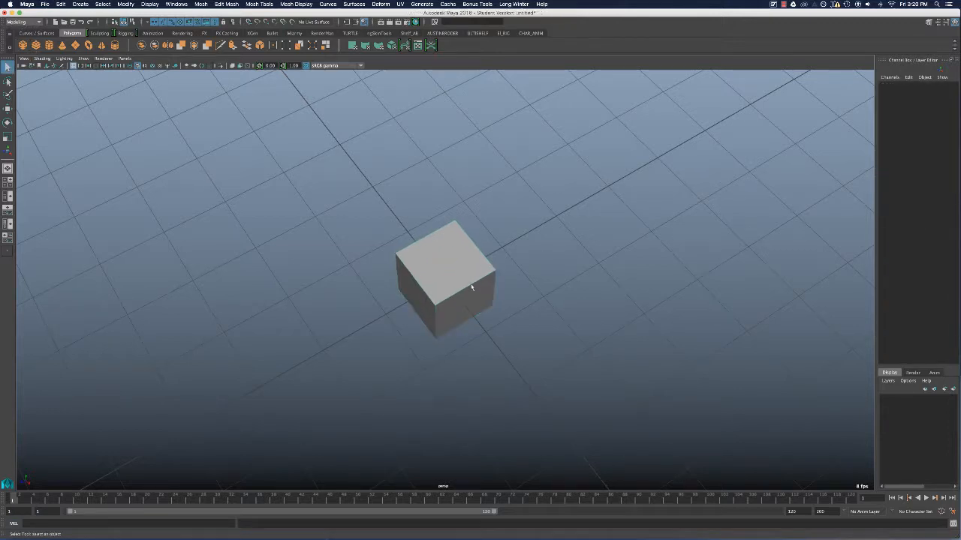
{"action": "left_click", "coordinate": [471, 284]}
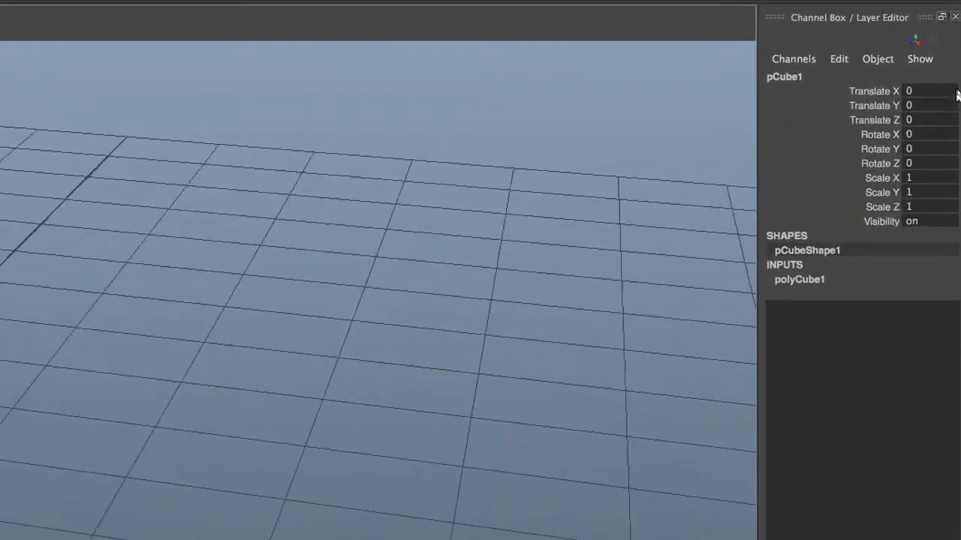
Move the cube along the X axis by setting its Translate X to 2
{"action": "middle_click_drag", "start_coordinate": [346, 361], "coordinate": [606, 192], "text": "alt"}
{"action": "right_click_drag", "start_coordinate": [606, 192], "coordinate": [484, 208], "text": "alt"}
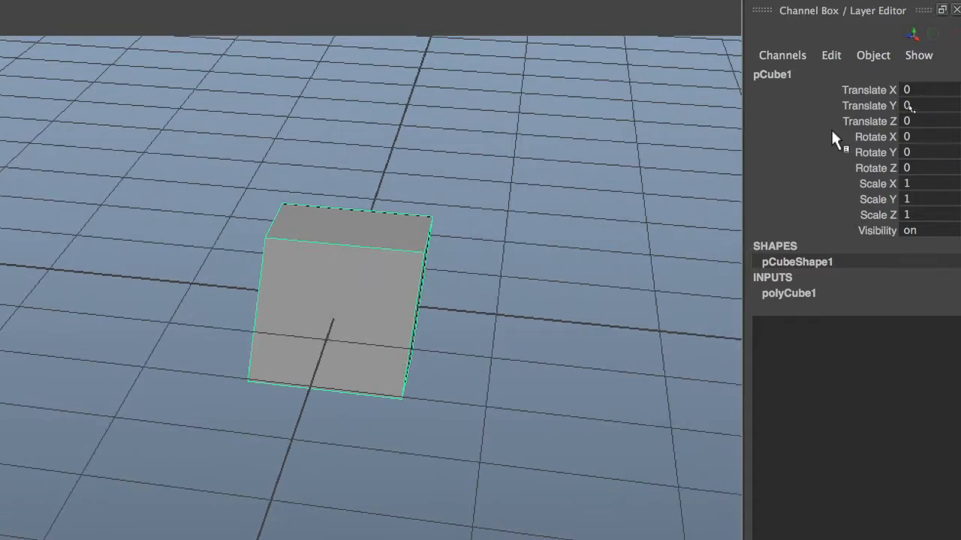
{"action": "left_click", "coordinate": [874, 90]}
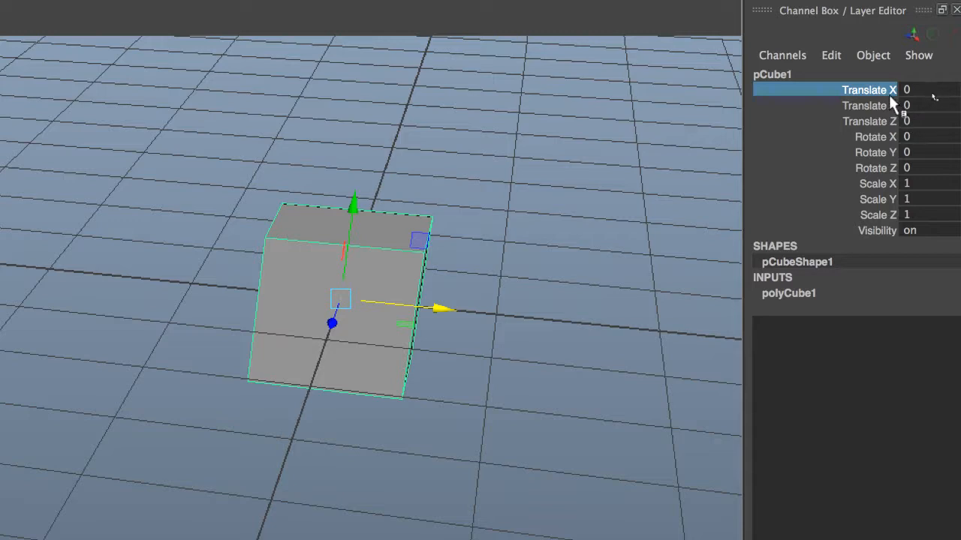
{"action": "double_click", "coordinate": [905, 89]}
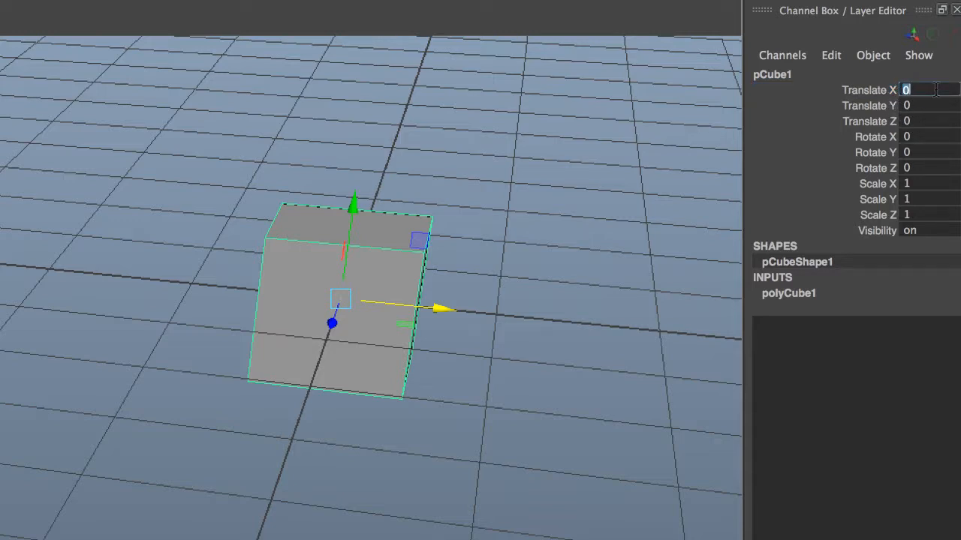
{"action": "type", "text": "2"}
{"action": "key", "text": "Return"}
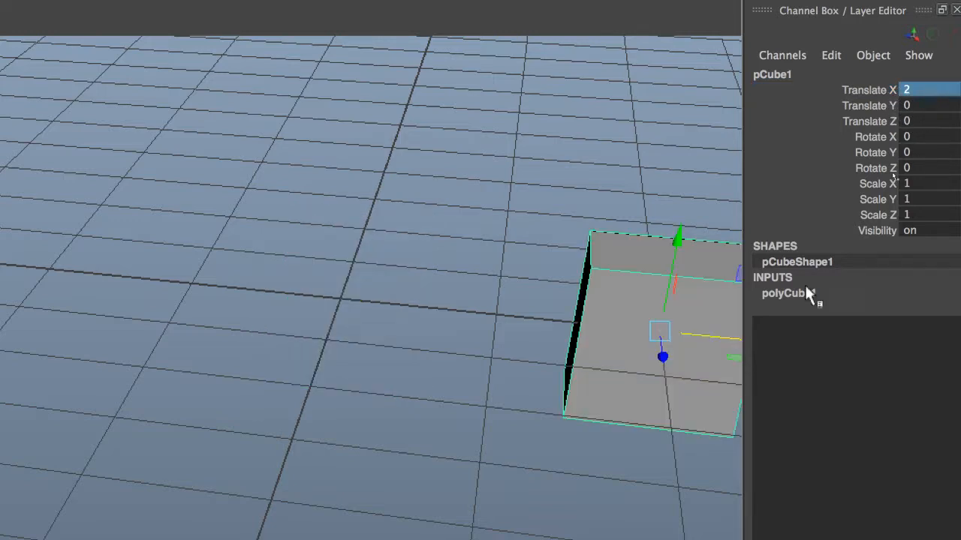
{"action": "left_click_drag", "start_coordinate": [668, 261], "coordinate": [598, 169], "text": "alt"}
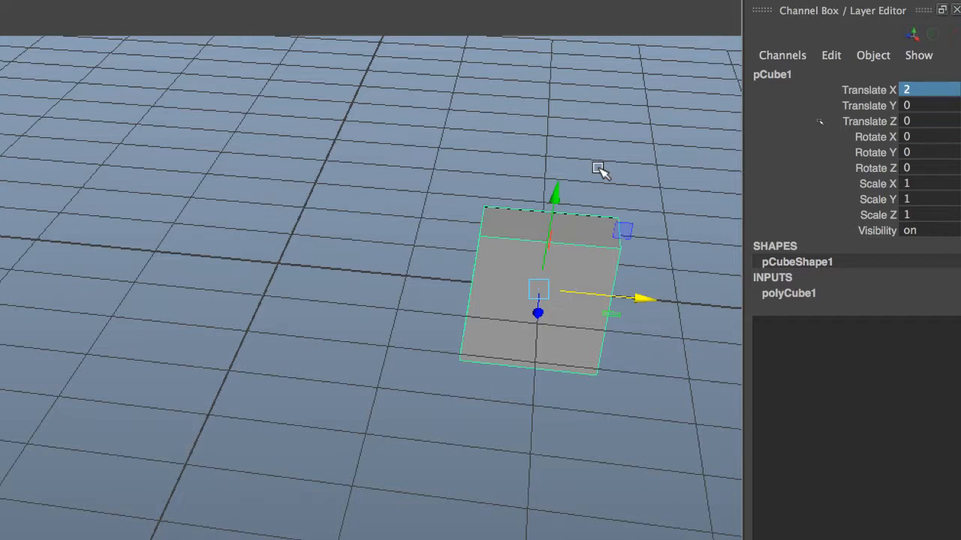
Return the cube to the origin by setting its Translate X to 0
{"action": "left_click", "coordinate": [934, 106]}
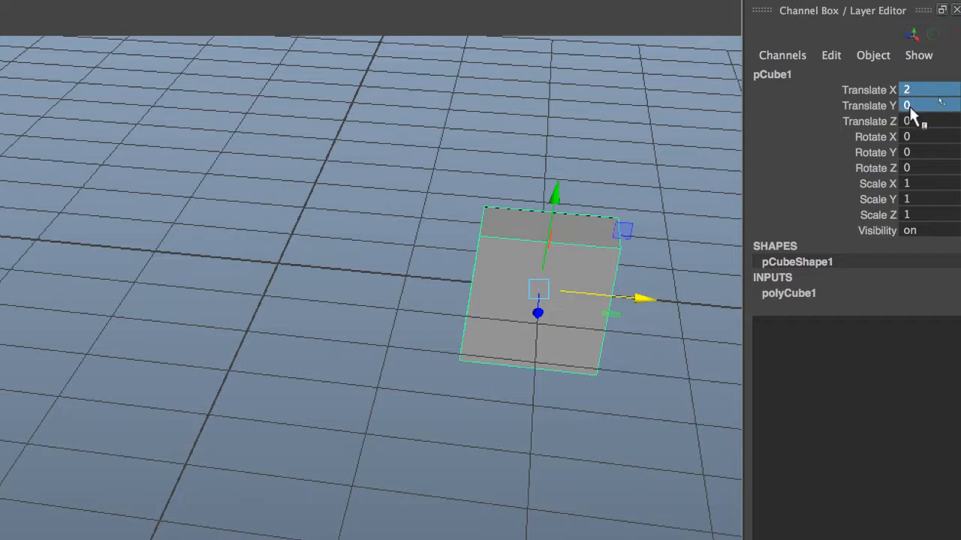
{"action": "left_click", "coordinate": [916, 90]}
{"action": "type", "text": "0"}
{"action": "key", "text": "Return"}
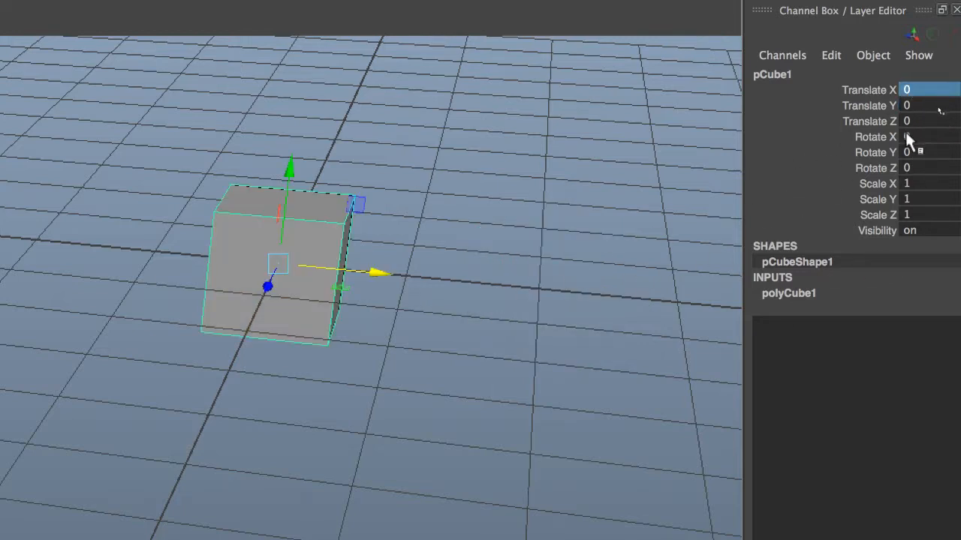
Rotate the cube about the Z axis by setting its Rotate Z to 45
{"action": "left_click", "coordinate": [914, 137]}
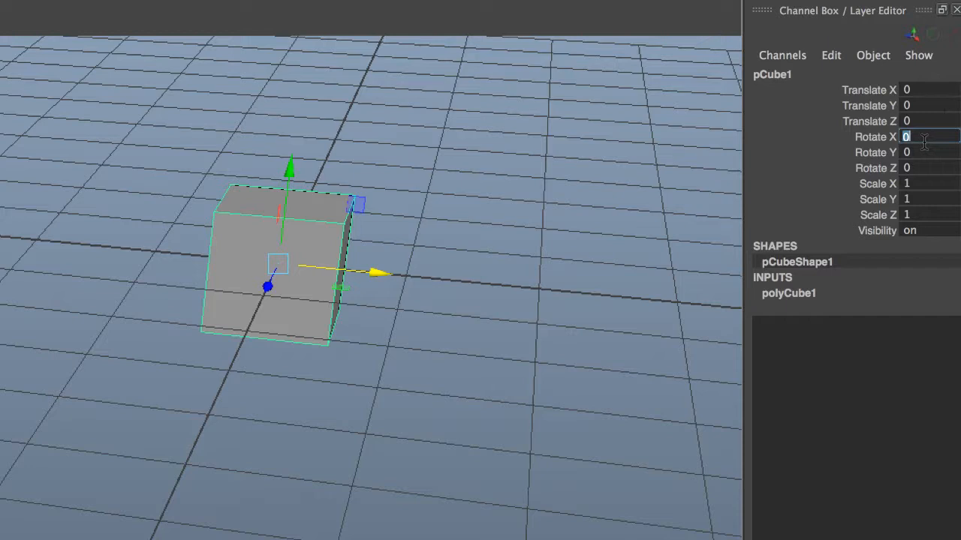
{"action": "left_click", "coordinate": [882, 166]}
{"action": "middle_click_drag", "start_coordinate": [609, 246], "coordinate": [523, 248]}
{"action": "left_click", "coordinate": [911, 170]}
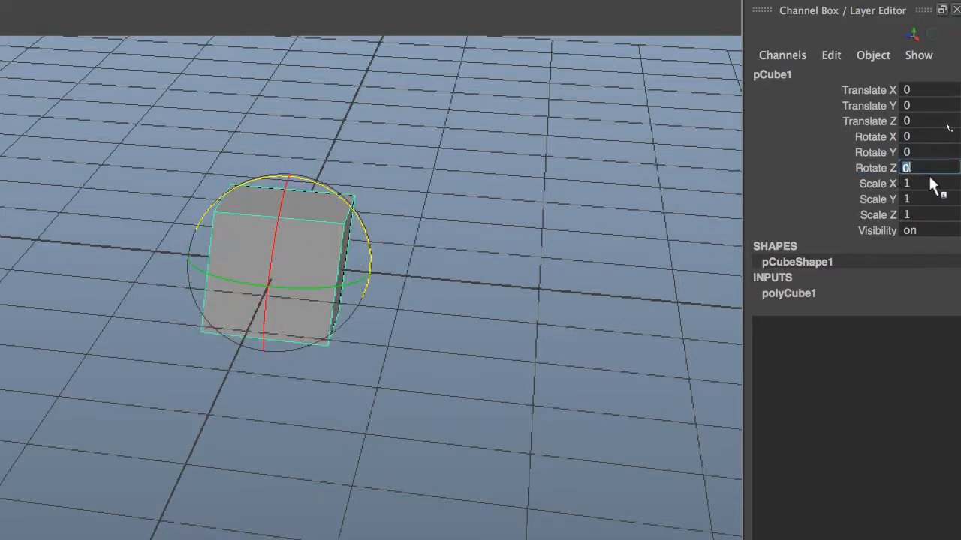
{"action": "type", "text": "45"}
{"action": "key", "text": "Return"}
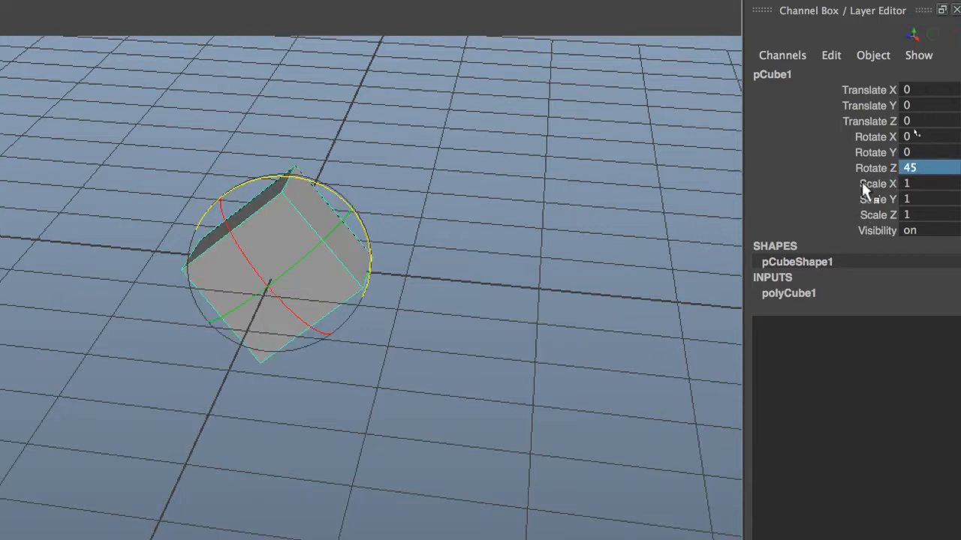
Change the cube's Rotate Z to 90
{"action": "left_click", "coordinate": [931, 184]}
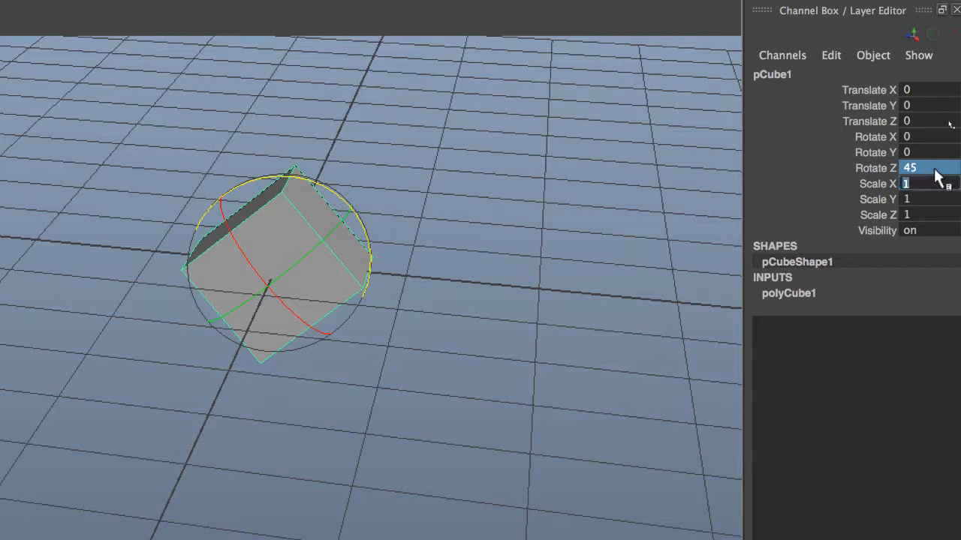
{"action": "left_click", "coordinate": [929, 168]}
{"action": "type", "text": "90"}
{"action": "key", "text": "Return"}
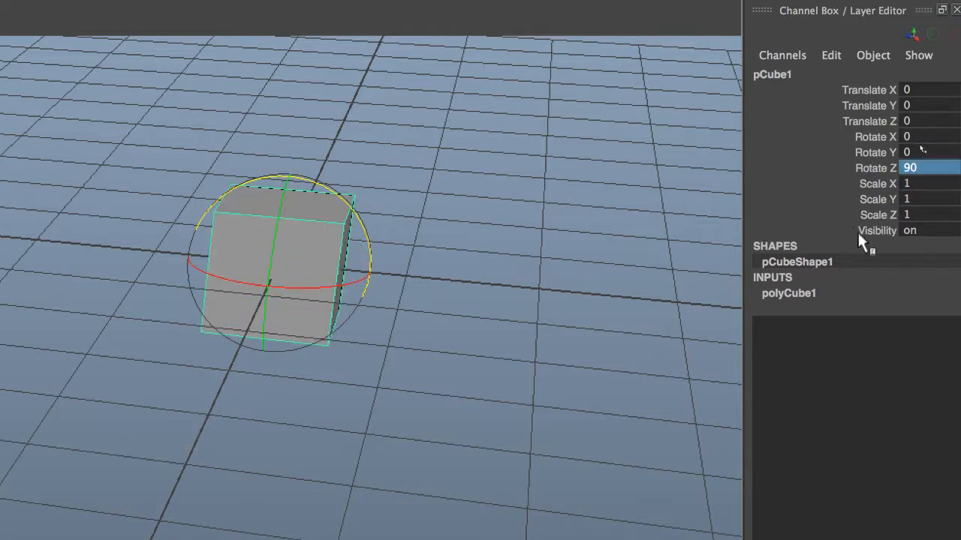
Enlarge the cube uniformly by setting its Scale X, Y and Z together to 2
{"action": "left_click_drag", "start_coordinate": [903, 184], "coordinate": [918, 210]}
{"action": "type", "text": "2"}
{"action": "key", "text": "Return"}
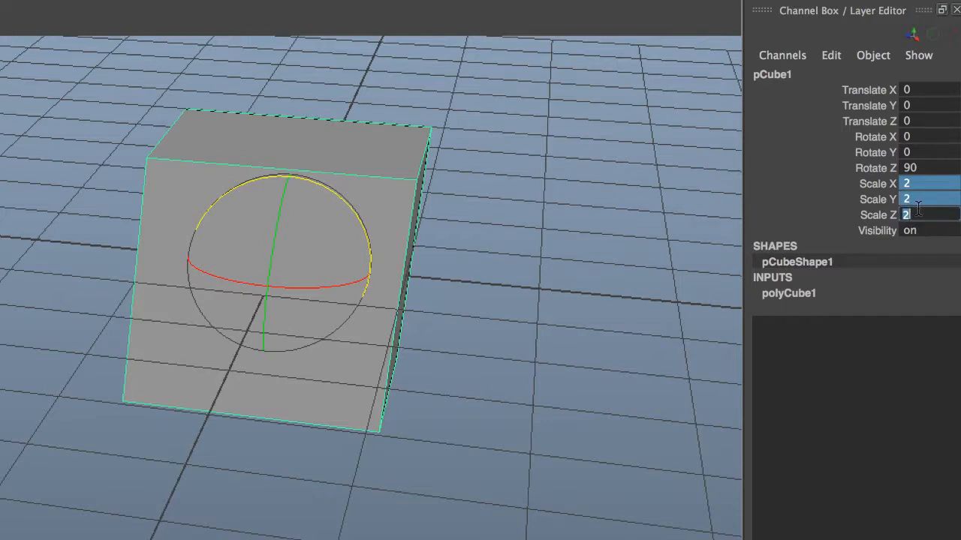
Shrink the cube uniformly by setting its Scale X, Y and Z to 0.5
{"action": "type", "text": "0.5"}
{"action": "key", "text": "Return"}
{"action": "left_click", "coordinate": [929, 183]}
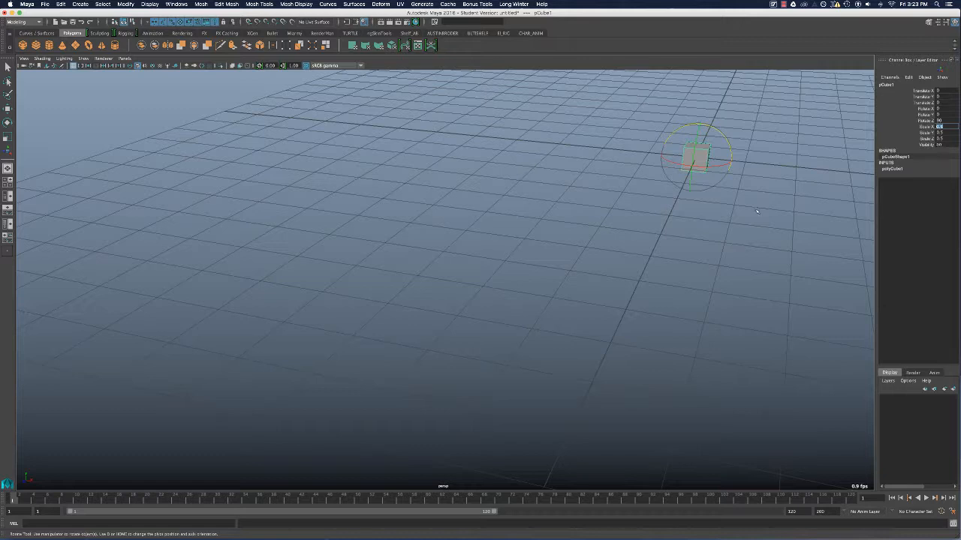
{"action": "key", "text": "Return"}
{"action": "key", "text": "q"}
Reselect the cube and set its Scale X, Y and Z together to 1
{"action": "left_click", "coordinate": [687, 268]}
{"action": "left_click", "coordinate": [698, 159]}
{"action": "key", "text": "f"}
{"action": "right_click_drag", "start_coordinate": [688, 223], "coordinate": [502, 297], "text": "alt"}
{"action": "middle_click_drag", "start_coordinate": [502, 298], "coordinate": [496, 328], "text": "alt"}
{"action": "left_click_drag", "start_coordinate": [495, 328], "coordinate": [533, 307], "text": "alt"}
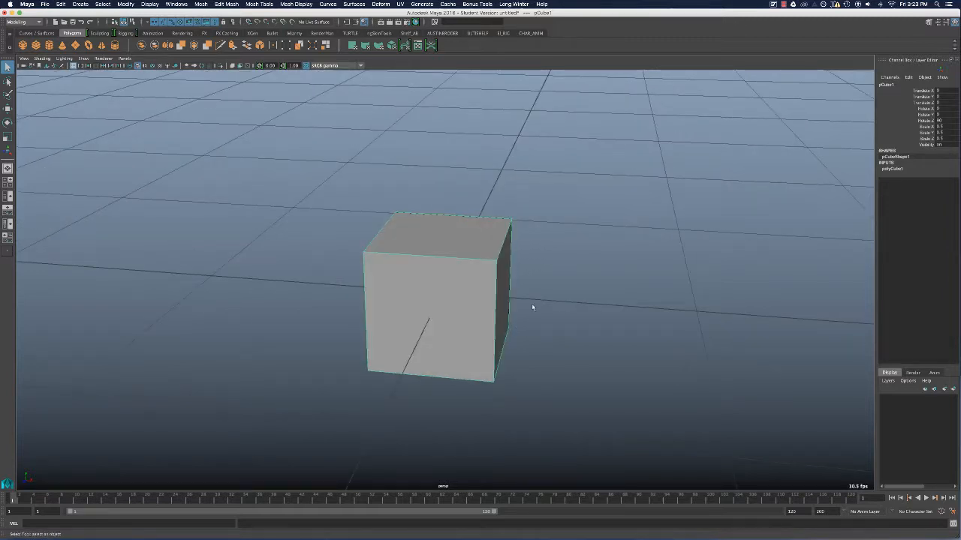
{"action": "left_click_drag", "start_coordinate": [947, 127], "coordinate": [932, 140]}
{"action": "type", "text": "1"}
{"action": "key", "text": "Return"}
Reset the cube's Rotate Z to 0 and keep the cube selected
{"action": "left_click", "coordinate": [938, 120]}
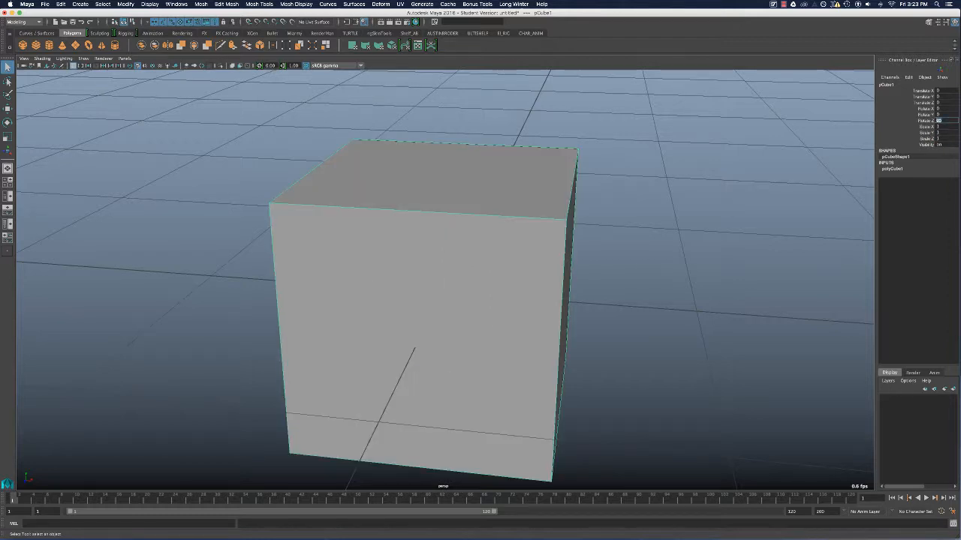
{"action": "type", "text": "0"}
{"action": "key", "text": "Return"}
{"action": "left_click", "coordinate": [732, 216]}
{"action": "left_click", "coordinate": [551, 249]}
{"action": "right_click_drag", "start_coordinate": [552, 249], "coordinate": [539, 252], "text": "alt"}
{"action": "right_click_drag", "start_coordinate": [658, 207], "coordinate": [568, 220], "text": "alt"}
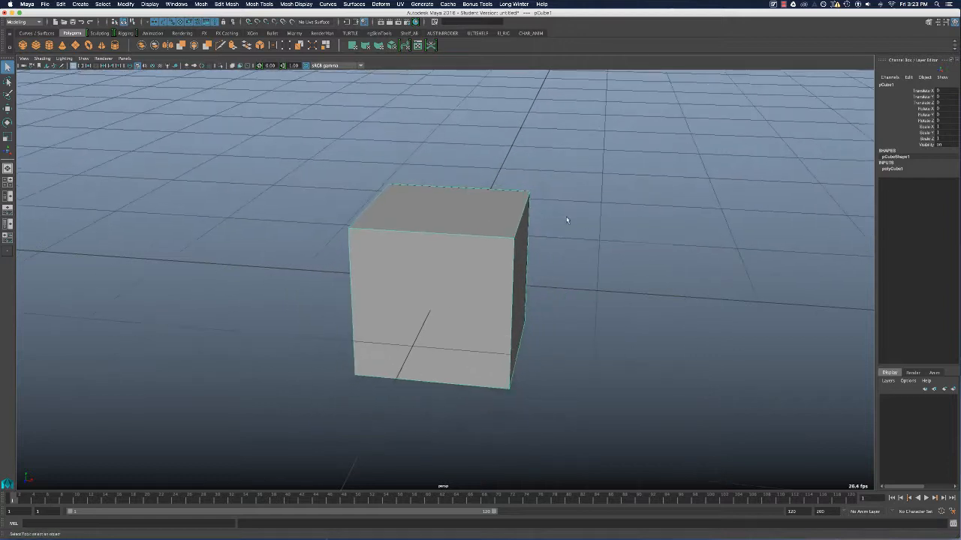
Review the cube's translate, rotate and visibility attributes
{"action": "left_click", "coordinate": [947, 91]}
{"action": "left_click", "coordinate": [946, 97]}
{"action": "left_click", "coordinate": [944, 103]}
{"action": "left_click", "coordinate": [943, 109]}
{"action": "left_click", "coordinate": [944, 115]}
{"action": "left_click", "coordinate": [944, 121]}
{"action": "left_click", "coordinate": [929, 145]}
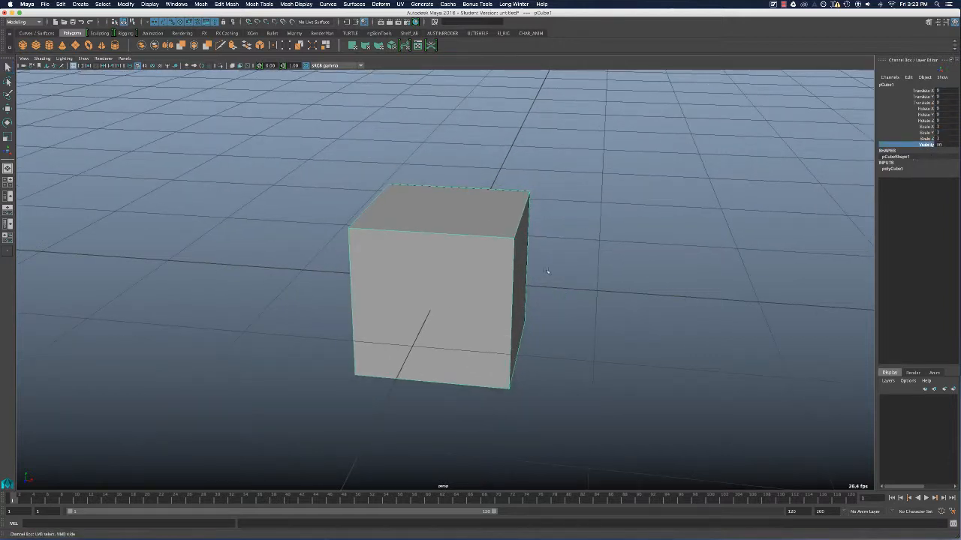
{"action": "right_click_drag", "start_coordinate": [593, 187], "coordinate": [500, 182], "text": "alt"}
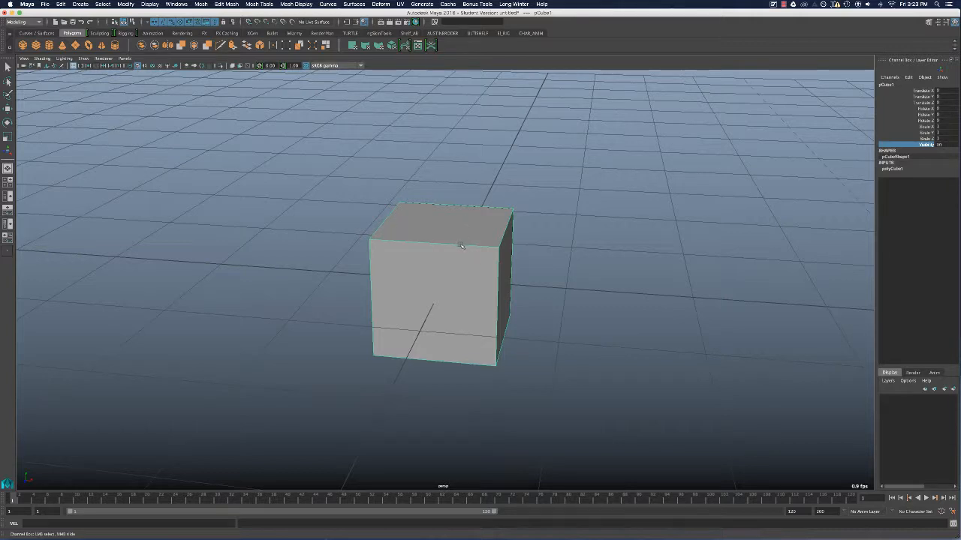
Alternate between the Select tool and the Move tool on the cube, ending with the Move tool active
{"action": "key", "text": "q"}
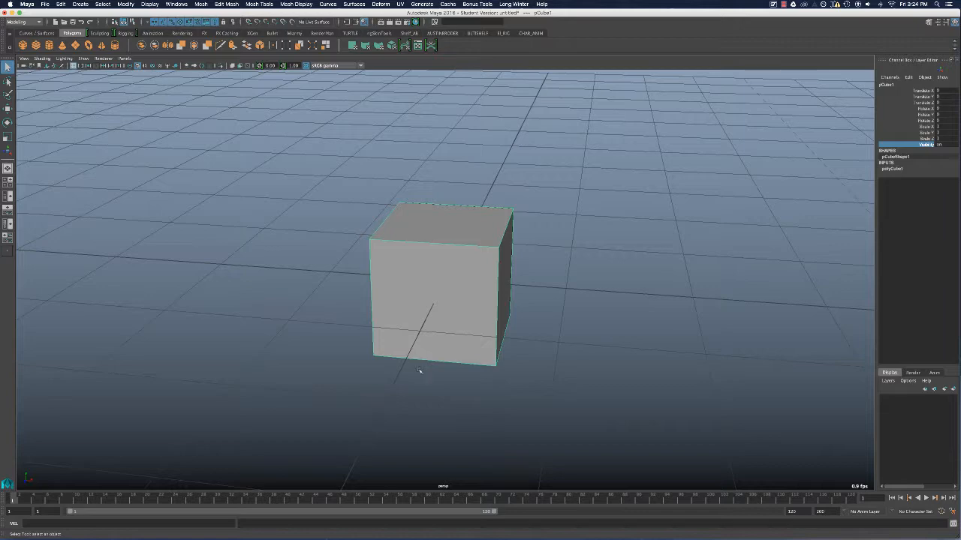
{"action": "key", "text": "w"}
{"action": "right_click_drag", "start_coordinate": [419, 371], "coordinate": [470, 313], "text": "alt"}
{"action": "left_click_drag", "start_coordinate": [470, 313], "coordinate": [481, 256], "text": "alt"}
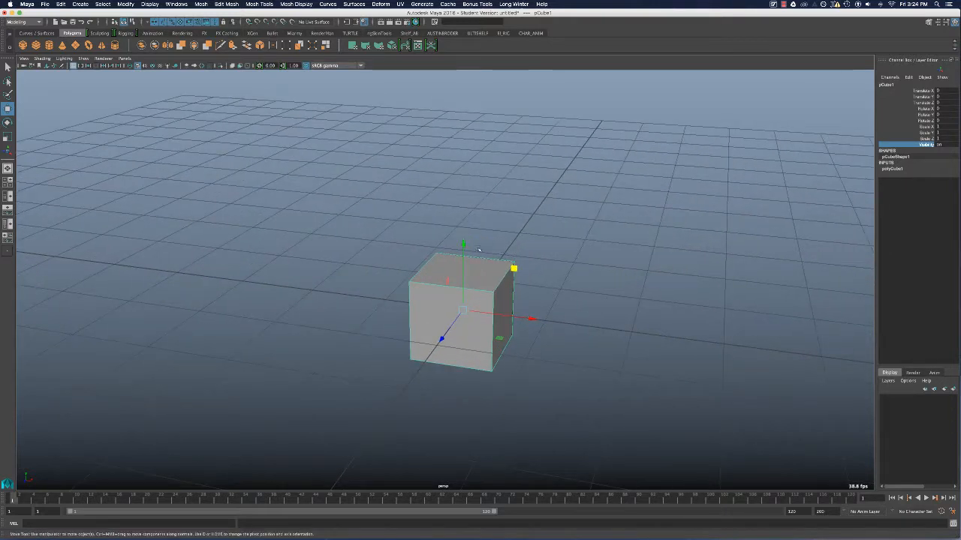
{"action": "key", "text": "q"}
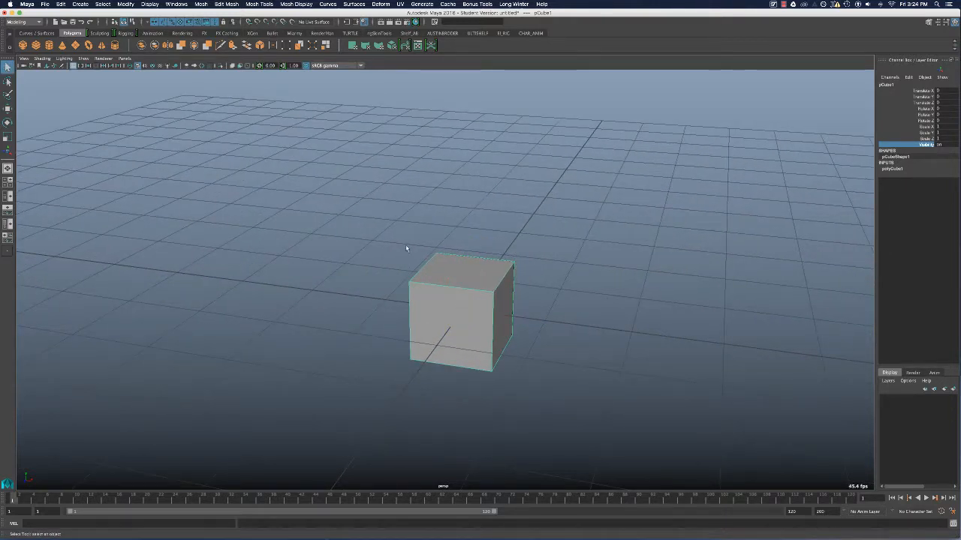
{"action": "key", "text": "w"}
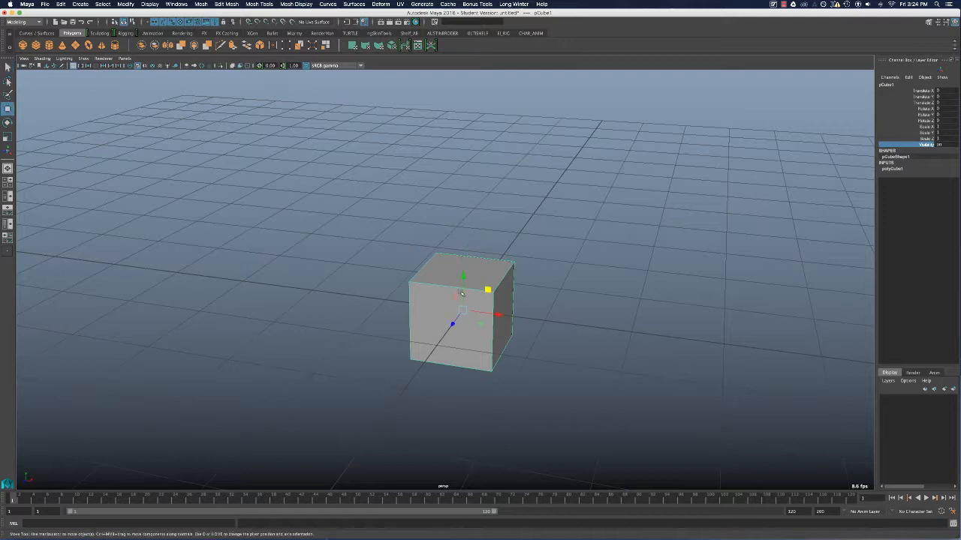
Clear the selection and reselect the cube with the Move tool active
{"action": "left_click_drag", "start_coordinate": [451, 313], "coordinate": [618, 307], "text": "alt"}
{"action": "left_click", "coordinate": [617, 307]}
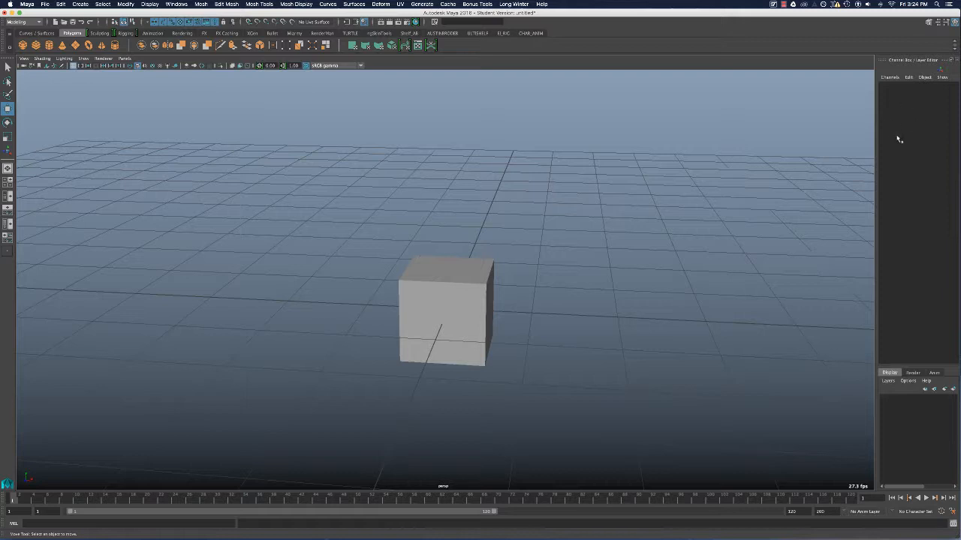
{"action": "left_click", "coordinate": [485, 264]}
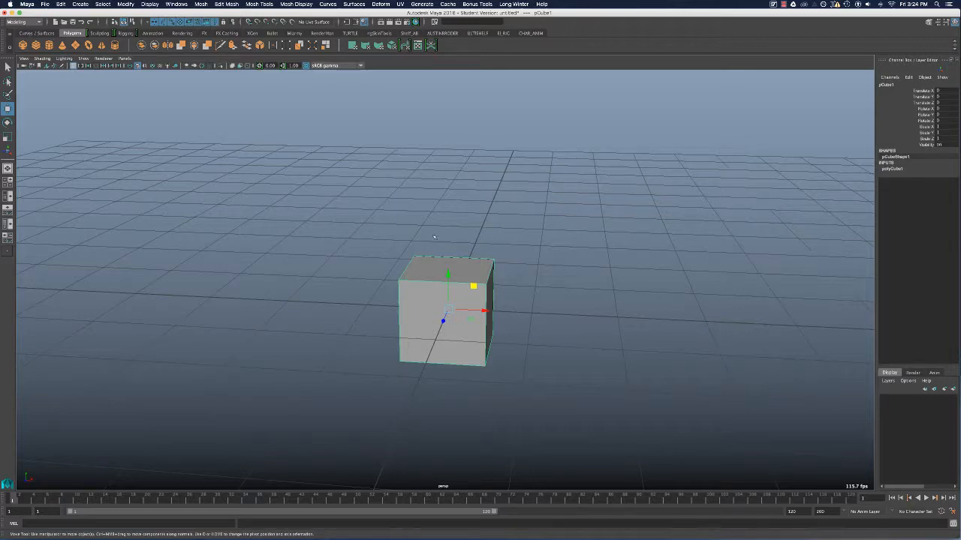
Try moving the cube along its Z axis and along its Y axis, undoing each move
{"action": "left_click_drag", "start_coordinate": [466, 325], "coordinate": [484, 294], "text": "alt"}
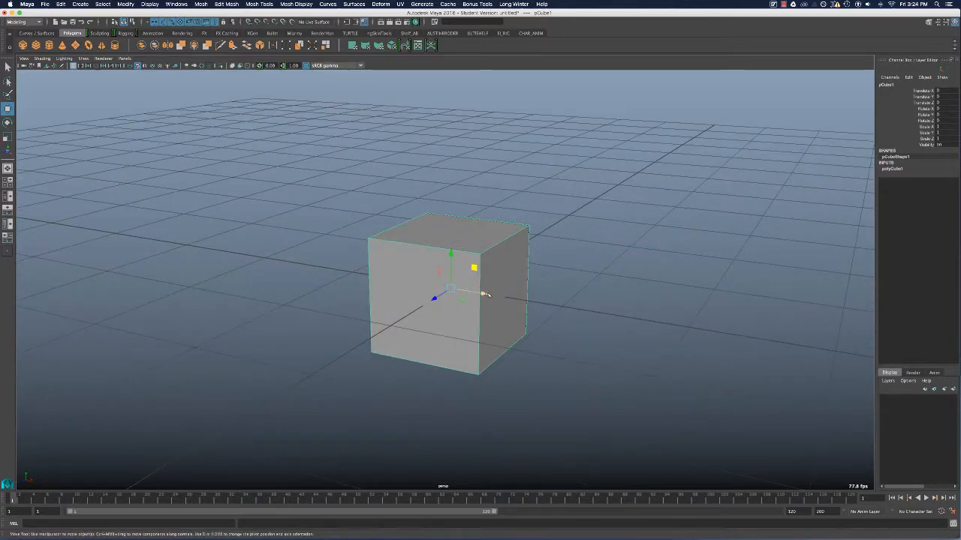
{"action": "mouse_move", "coordinate": [492, 291]}
{"action": "left_mouse_down", "text": "alt"}
{"action": "mouse_move", "coordinate": [660, 322]}
{"action": "mouse_move", "coordinate": [390, 315]}
{"action": "mouse_move", "coordinate": [645, 338]}
{"action": "mouse_move", "coordinate": [531, 356]}
{"action": "mouse_move", "coordinate": [490, 412]}
{"action": "mouse_move", "coordinate": [388, 302]}
{"action": "mouse_move", "coordinate": [304, 266]}
{"action": "mouse_move", "coordinate": [766, 341]}
{"action": "mouse_move", "coordinate": [296, 290]}
{"action": "mouse_move", "coordinate": [671, 338]}
{"action": "mouse_move", "coordinate": [414, 303]}
{"action": "mouse_move", "coordinate": [486, 307]}
{"action": "left_mouse_up", "text": "alt"}
{"action": "left_click_drag", "start_coordinate": [604, 292], "coordinate": [496, 291], "text": "alt"}
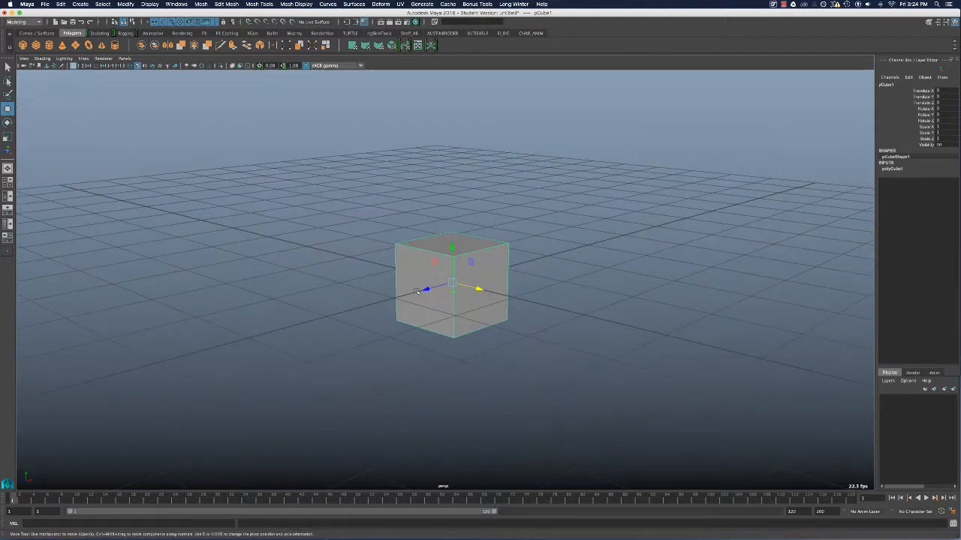
{"action": "left_click_drag", "start_coordinate": [429, 289], "coordinate": [454, 304]}
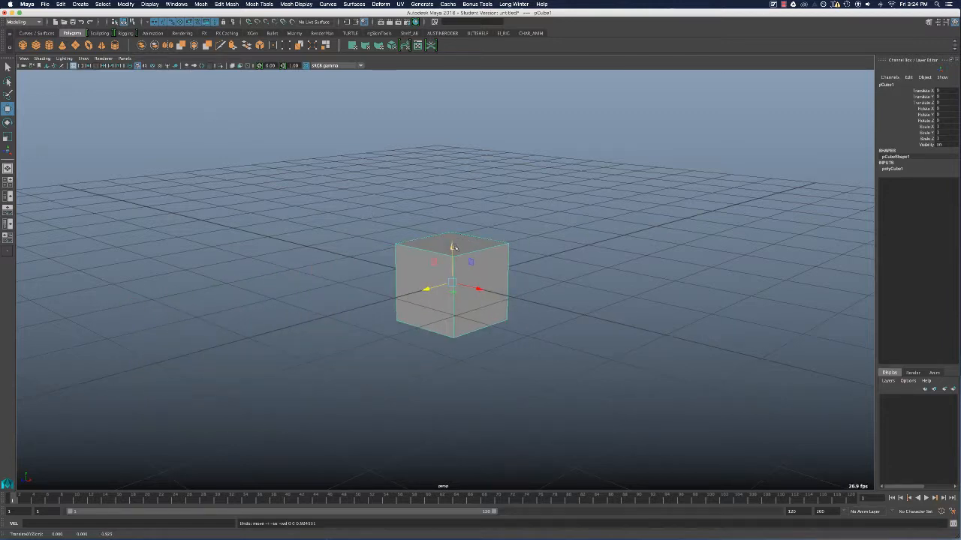
{"action": "left_click_drag", "start_coordinate": [454, 246], "coordinate": [574, 270]}
{"action": "key", "text": "super+z"}
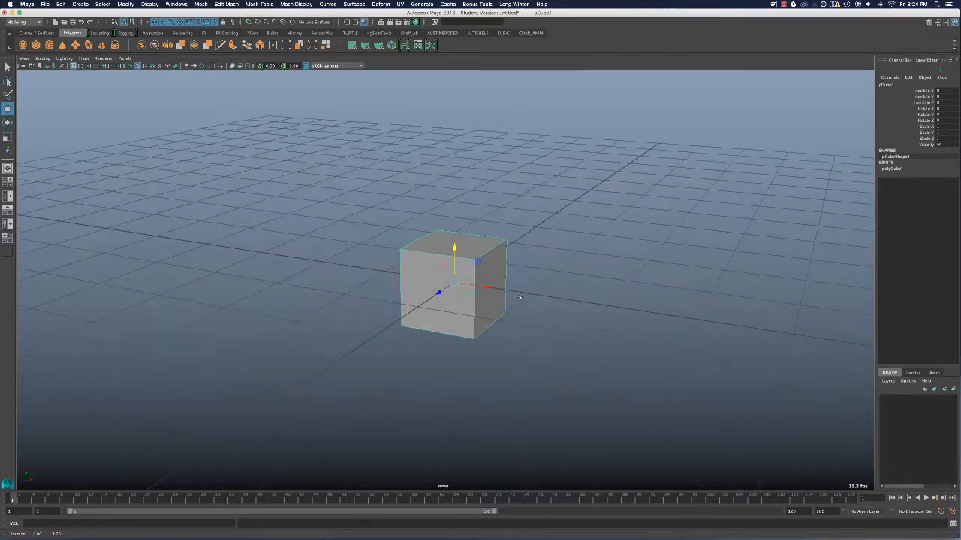
Try moving the cube along its X axis and freely away from the origin
{"action": "right_click_drag", "start_coordinate": [574, 281], "coordinate": [611, 315], "text": "alt"}
{"action": "left_click_drag", "start_coordinate": [569, 286], "coordinate": [590, 294], "text": "alt"}
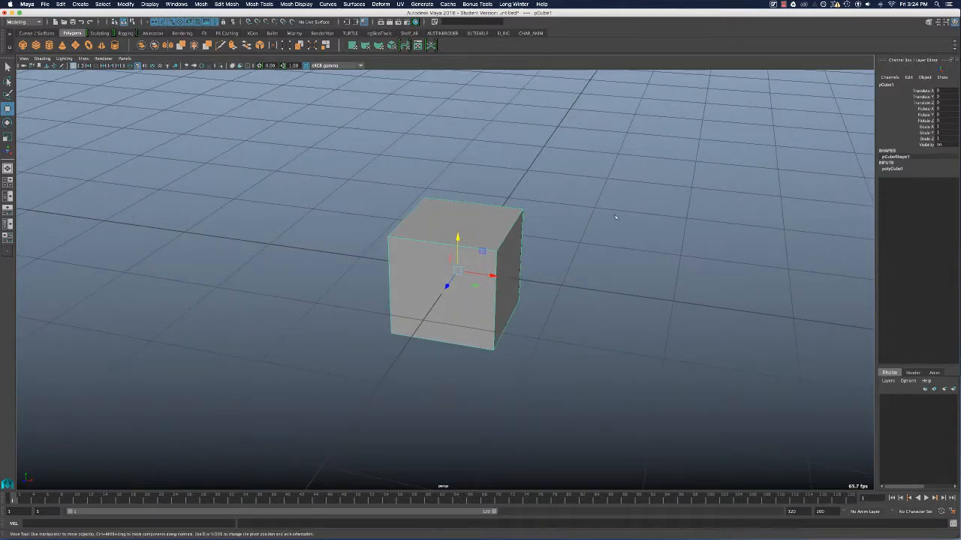
{"action": "right_click_drag", "start_coordinate": [615, 215], "coordinate": [469, 272], "text": "alt"}
{"action": "left_click_drag", "start_coordinate": [504, 299], "coordinate": [483, 280], "text": "alt"}
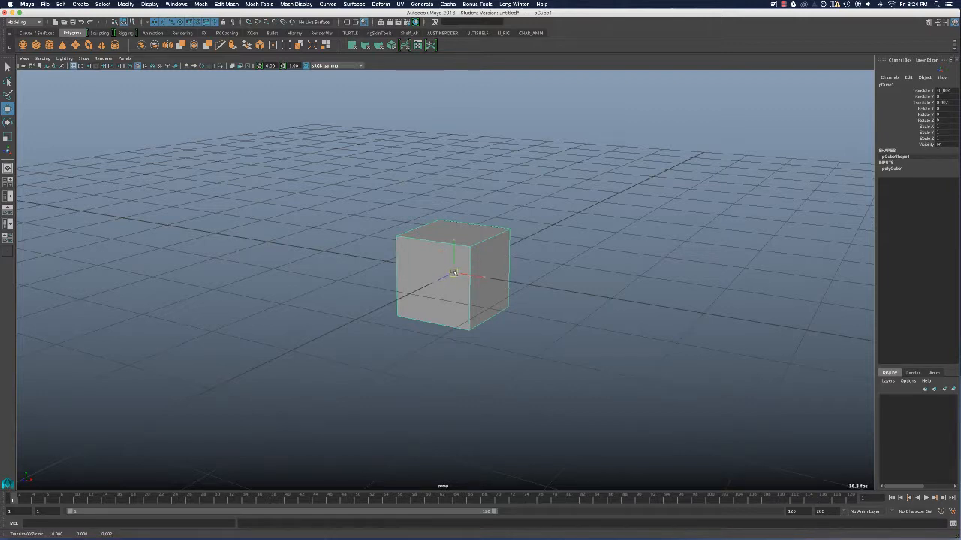
{"action": "left_click_drag", "start_coordinate": [482, 278], "coordinate": [733, 293]}
{"action": "key", "text": "z"}
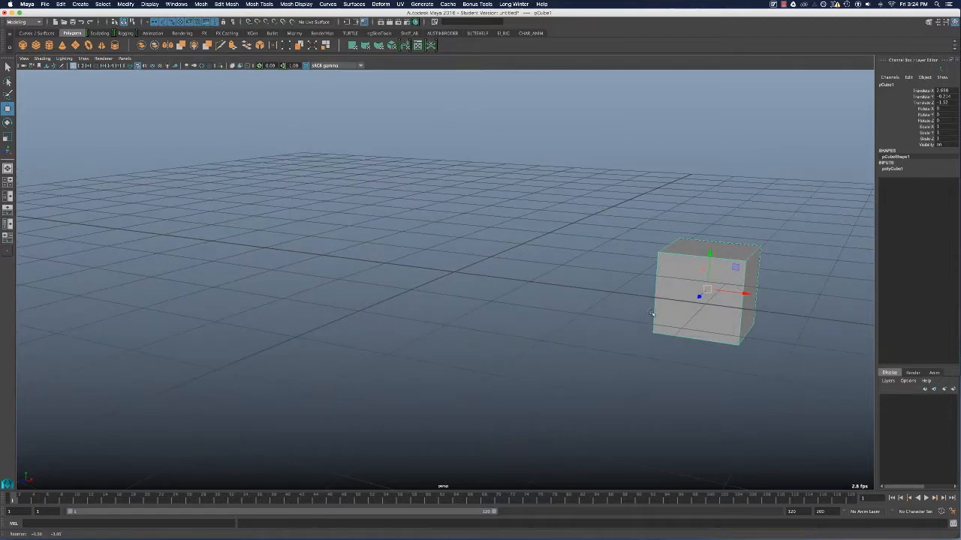
Undo and redo the cube's latest moves several times
{"action": "key", "text": "z"}
{"action": "key", "text": "shift+z"}
{"action": "left_click_drag", "start_coordinate": [659, 320], "coordinate": [612, 292], "text": "alt"}
{"action": "key", "text": "z"}
{"action": "key", "text": "shift+z"}
{"action": "key", "text": "z"}
{"action": "key", "text": "shift+z"}
{"action": "key", "text": "z"}
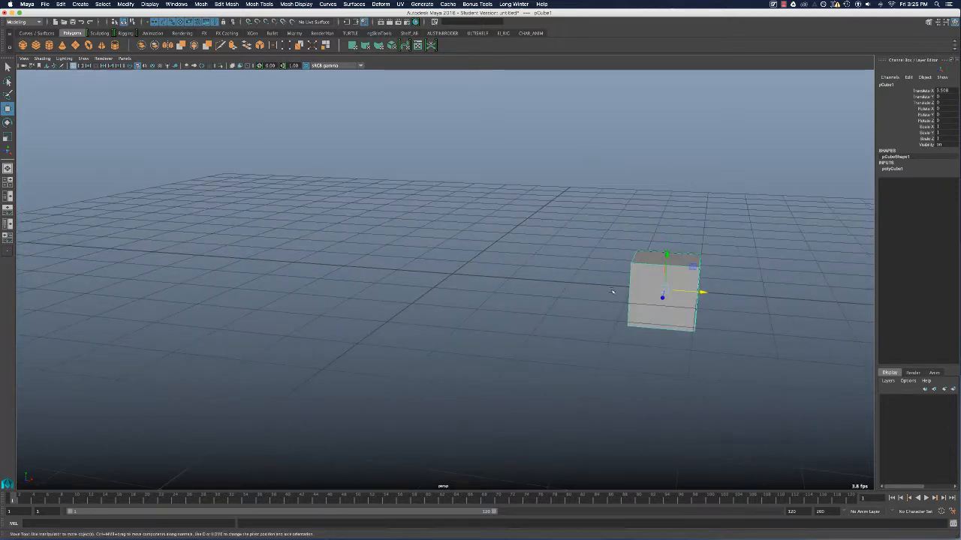
Move the cube by its individual axis handles along X, Y and Z
{"action": "left_click_drag", "start_coordinate": [800, 200], "coordinate": [726, 229], "text": "alt"}
{"action": "left_click_drag", "start_coordinate": [690, 313], "coordinate": [472, 320]}
{"action": "left_click_drag", "start_coordinate": [493, 278], "coordinate": [492, 243]}
{"action": "left_click_drag", "start_coordinate": [523, 284], "coordinate": [454, 269]}
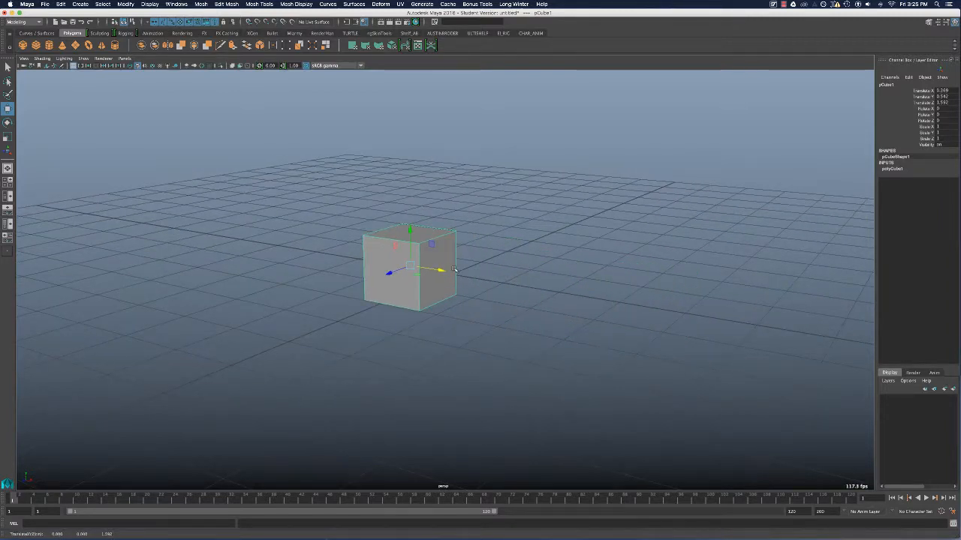
Undo the cube's moves one after another back to the origin
{"action": "key", "text": "super+z"}
{"action": "key", "text": "super+z"}
{"action": "key", "text": "super+z"}
{"action": "key", "text": "super+z"}
{"action": "key", "text": "super+z"}
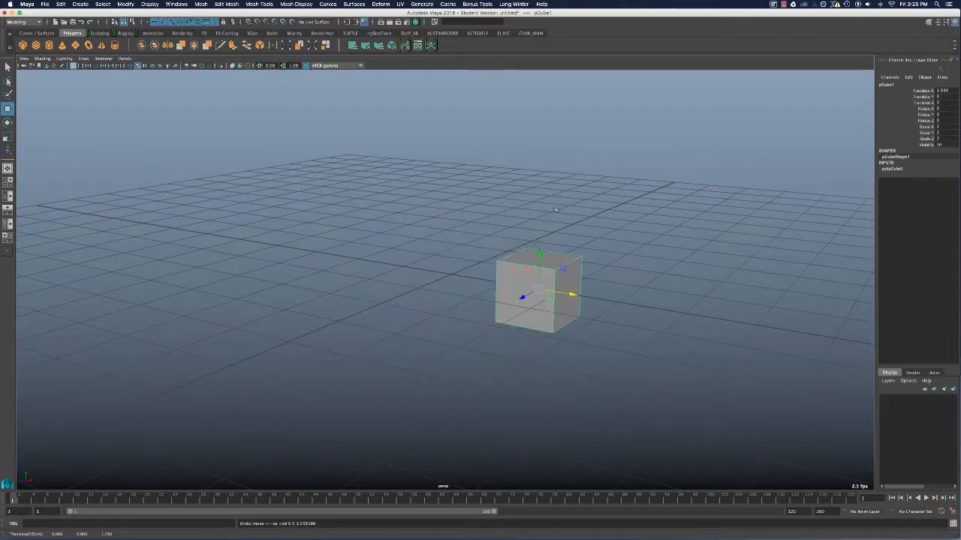
Cycle through the Select and Move tools and activate the Rotate tool on the cube
{"action": "left_click_drag", "start_coordinate": [467, 258], "coordinate": [503, 258], "text": "alt"}
{"action": "right_click_drag", "start_coordinate": [504, 259], "coordinate": [647, 280], "text": "alt"}
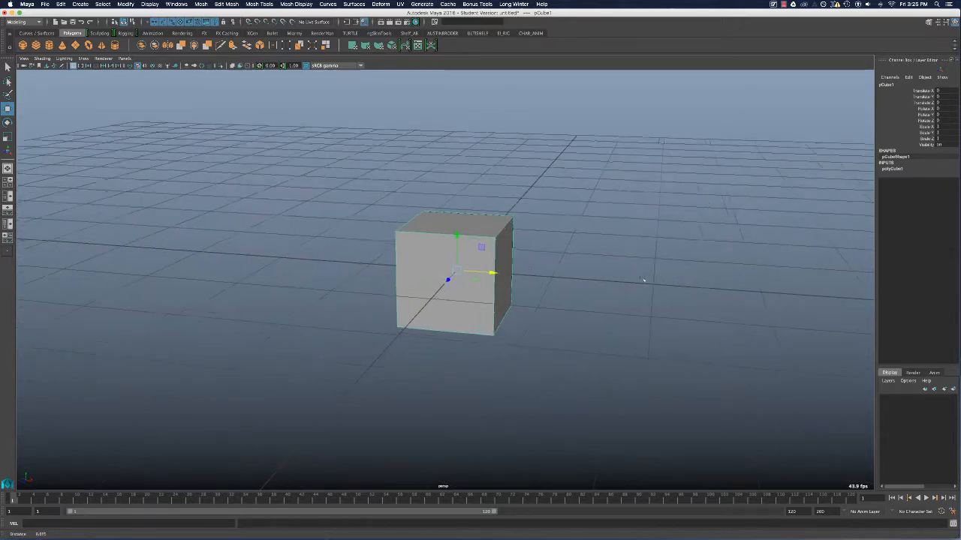
{"action": "middle_click_drag", "start_coordinate": [513, 260], "coordinate": [506, 272], "text": "alt"}
{"action": "left_click_drag", "start_coordinate": [506, 272], "coordinate": [476, 263], "text": "alt"}
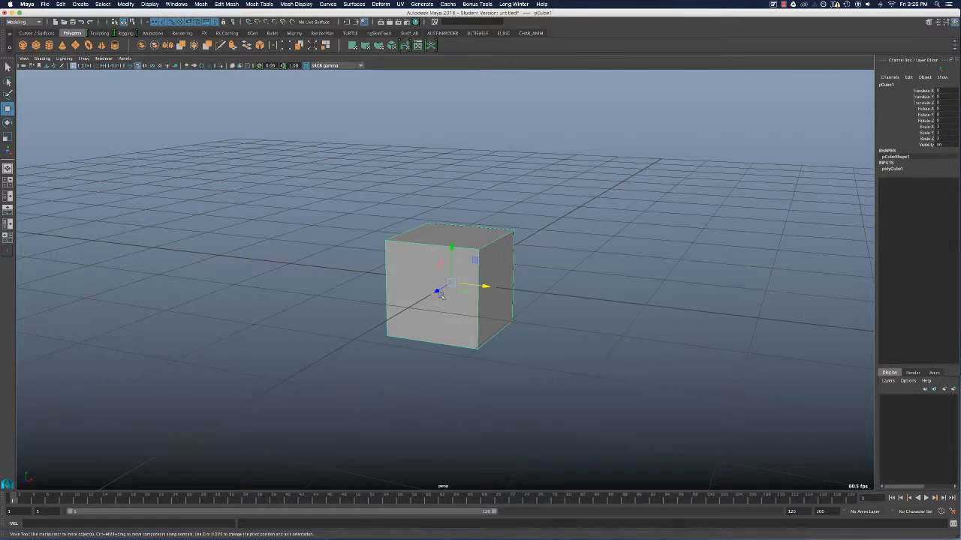
{"action": "key", "text": "q"}
{"action": "key", "text": "w"}
{"action": "key", "text": "e"}
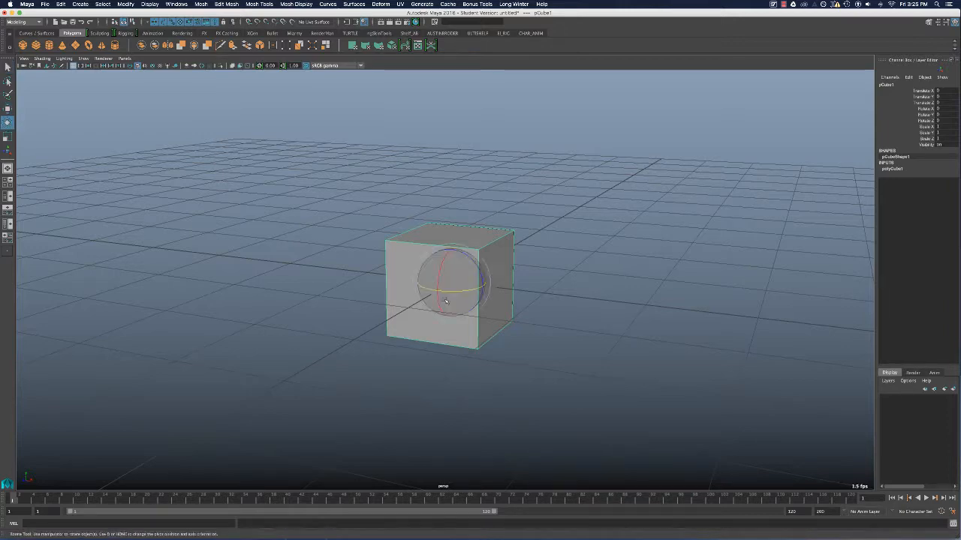
{"action": "left_click_drag", "start_coordinate": [475, 272], "coordinate": [582, 223], "text": "alt"}
{"action": "left_click", "coordinate": [517, 271]}
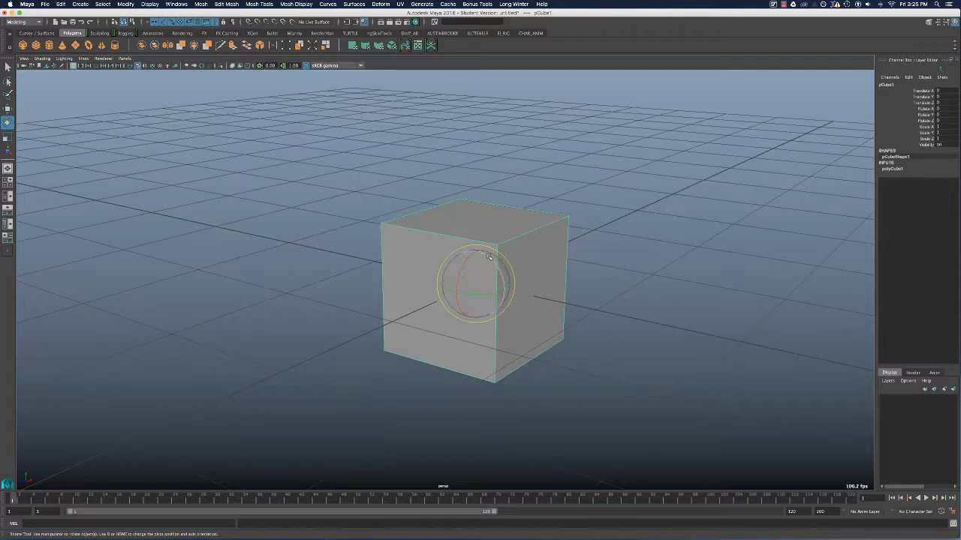
Try rotating the cube about its X axis and freely, undoing each rotation
{"action": "mouse_move", "coordinate": [488, 257]}
{"action": "left_mouse_down"}
{"action": "mouse_move", "coordinate": [500, 280]}
{"action": "mouse_move", "coordinate": [471, 261]}
{"action": "left_mouse_up"}
{"action": "key", "text": "z"}
{"action": "key", "text": "z"}
{"action": "key", "text": "z"}
{"action": "key", "text": "z"}
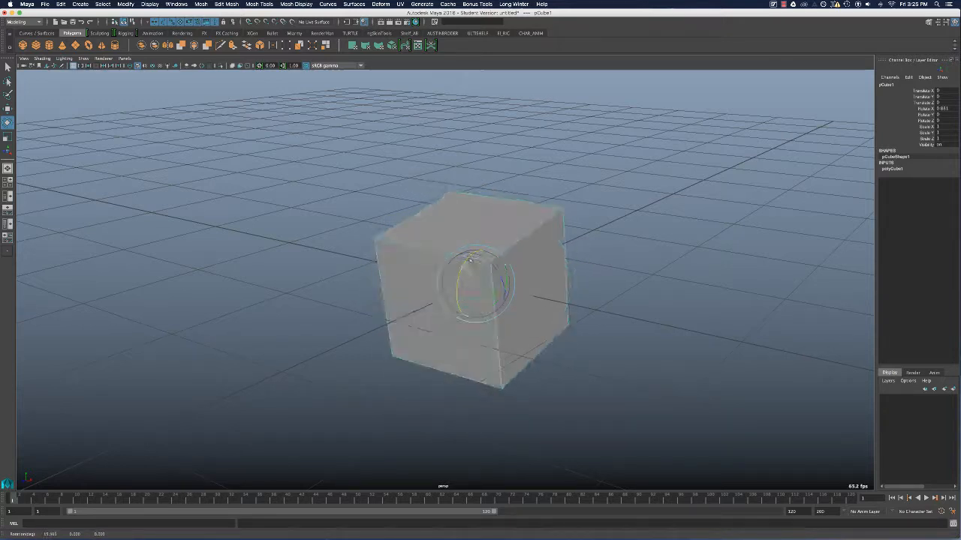
{"action": "key", "text": "z"}
{"action": "key", "text": "z"}
{"action": "key", "text": "z"}
{"action": "key", "text": "z"}
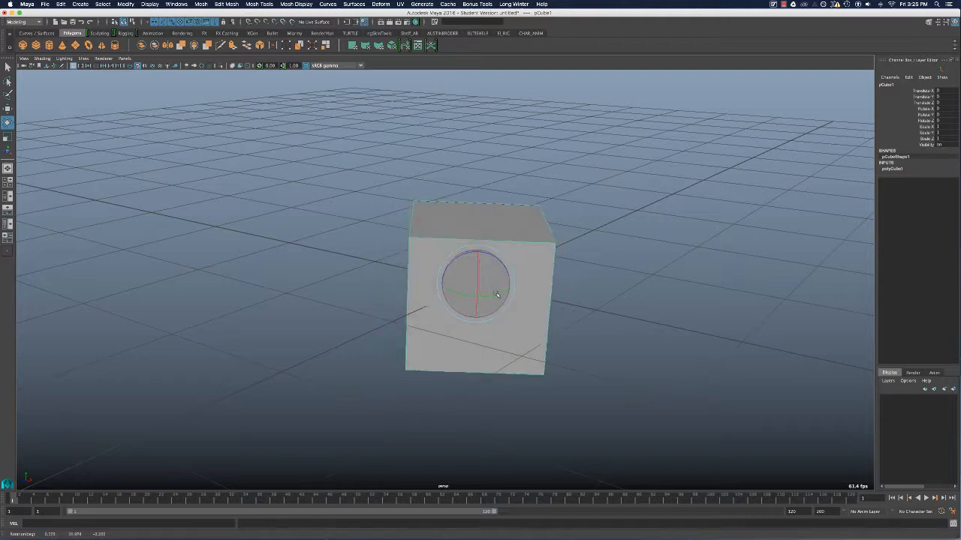
Try rotating the cube about several axes at once and about Z alone, undoing and redoing the rotations
{"action": "left_click_drag", "start_coordinate": [488, 285], "coordinate": [505, 319]}
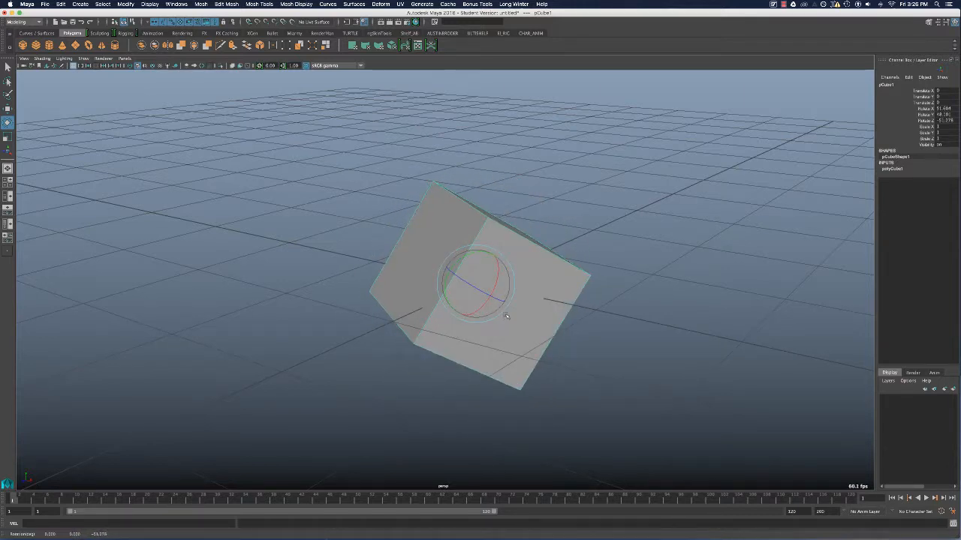
{"action": "key", "text": "z"}
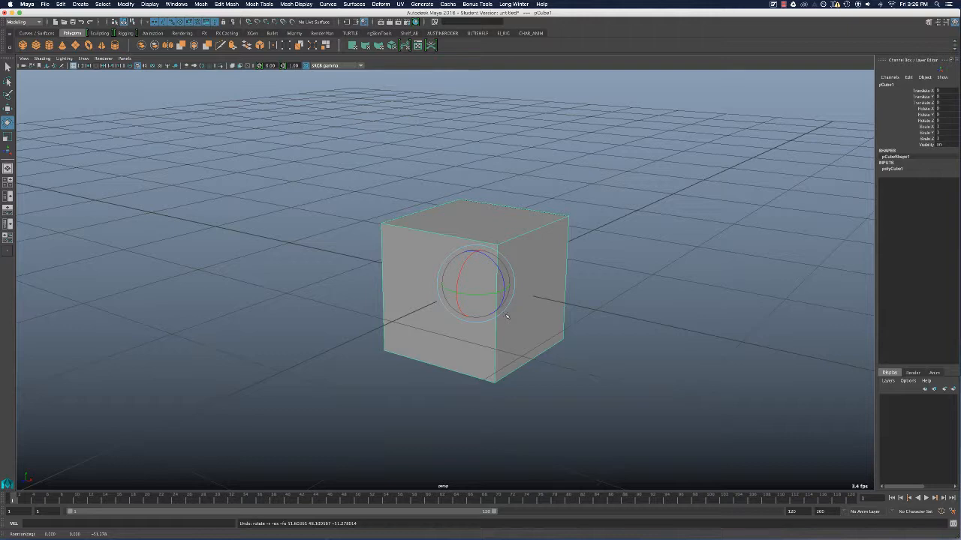
{"action": "mouse_move", "coordinate": [497, 279]}
{"action": "left_mouse_down"}
{"action": "mouse_move", "coordinate": [507, 280]}
{"action": "mouse_move", "coordinate": [494, 274]}
{"action": "left_mouse_up"}
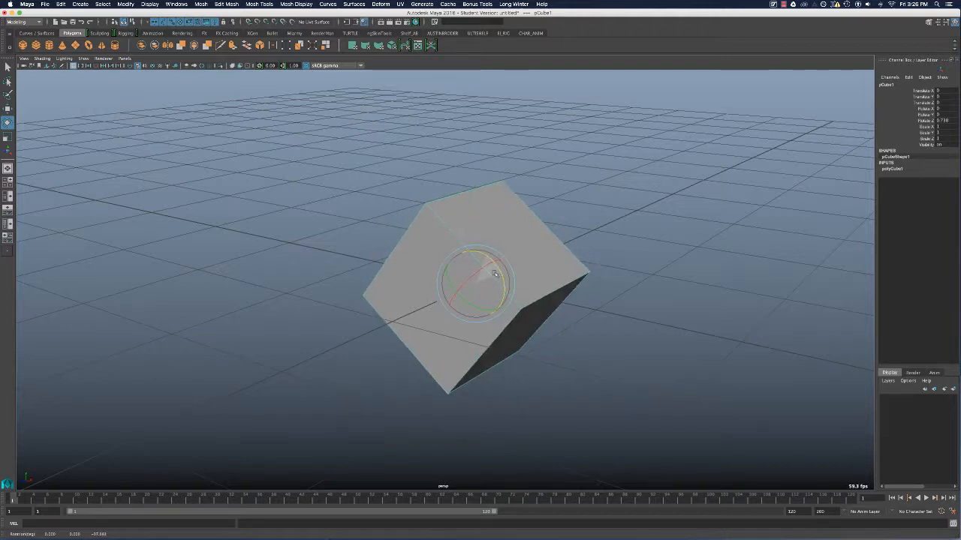
{"action": "key", "text": "z"}
{"action": "key", "text": "shift+z"}
{"action": "key", "text": "z"}
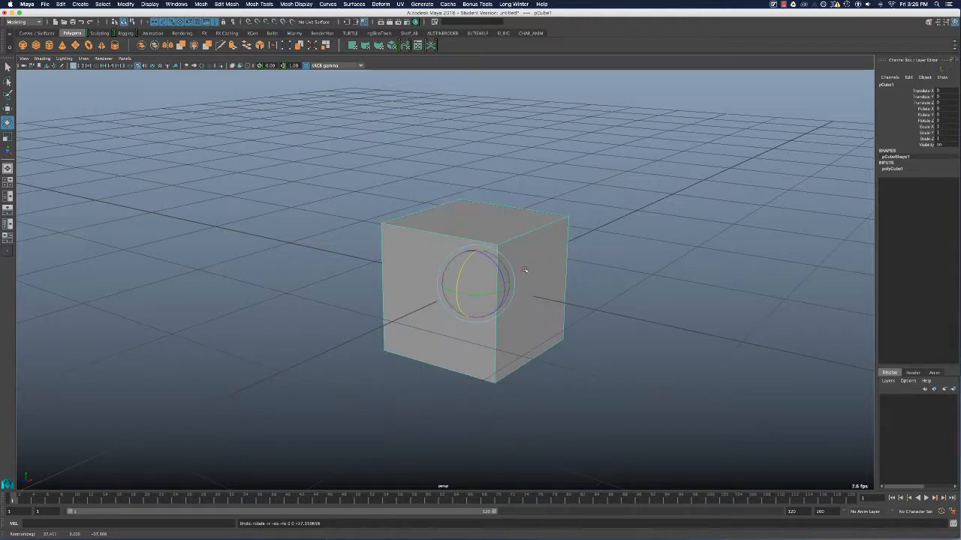
Scale the cube up uniformly with the Scale tool to about 1.6 in X, Y and Z
{"action": "key", "text": "r"}
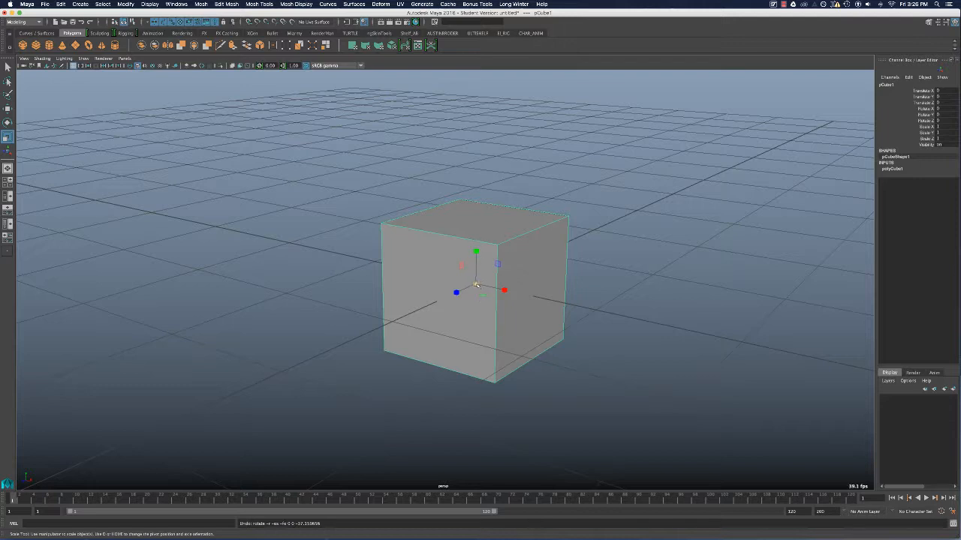
{"action": "left_click_drag", "start_coordinate": [475, 285], "coordinate": [456, 316]}
{"action": "middle_click_drag", "start_coordinate": [526, 327], "coordinate": [566, 320]}
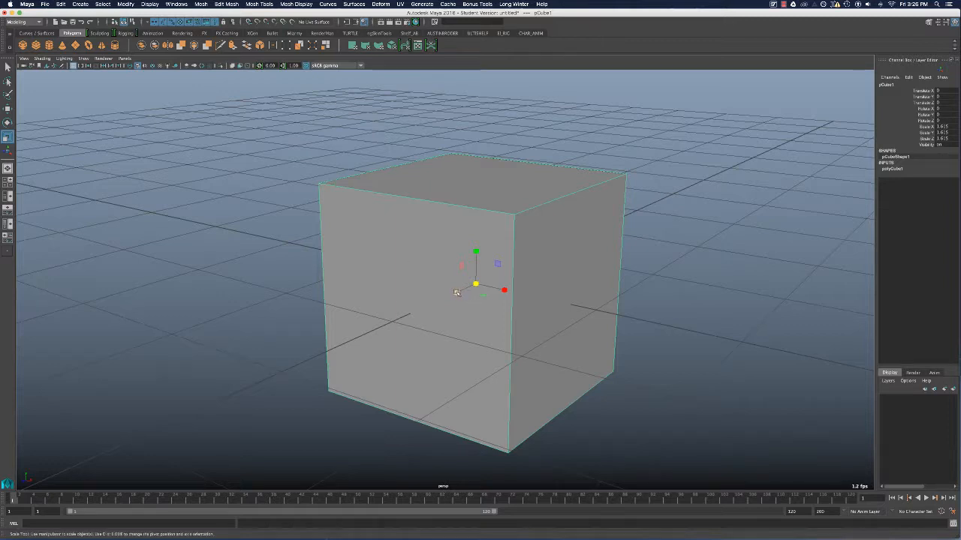
Try further scaling of the cube, including along Z, and undo these scale changes
{"action": "mouse_move", "coordinate": [456, 292]}
{"action": "left_mouse_down"}
{"action": "mouse_move", "coordinate": [503, 290]}
{"action": "mouse_move", "coordinate": [479, 283]}
{"action": "mouse_move", "coordinate": [475, 268]}
{"action": "mouse_move", "coordinate": [477, 278]}
{"action": "mouse_move", "coordinate": [443, 284]}
{"action": "mouse_move", "coordinate": [535, 280]}
{"action": "mouse_move", "coordinate": [424, 293]}
{"action": "mouse_move", "coordinate": [439, 299]}
{"action": "left_mouse_up"}
{"action": "key", "text": "ctrl+z"}
{"action": "key", "text": "ctrl+z"}
{"action": "key", "text": "ctrl+z"}
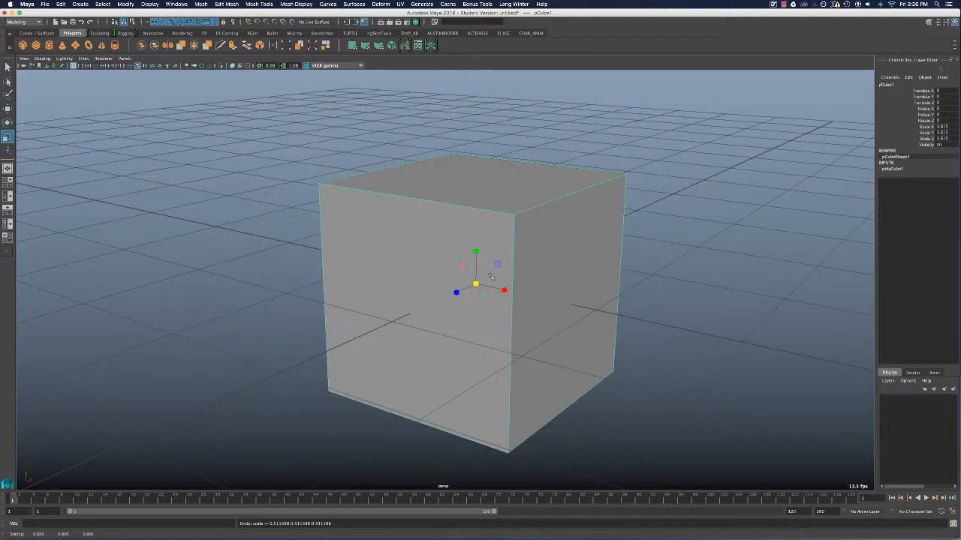
Stretch the cube along Y into a tall column and shrink it uniformly to about 0.75 in X and Z
{"action": "scroll", "coordinate": [492, 278], "scroll_direction": "down", "scroll_amount": 4}
{"action": "left_click_drag", "start_coordinate": [482, 255], "coordinate": [539, 217]}
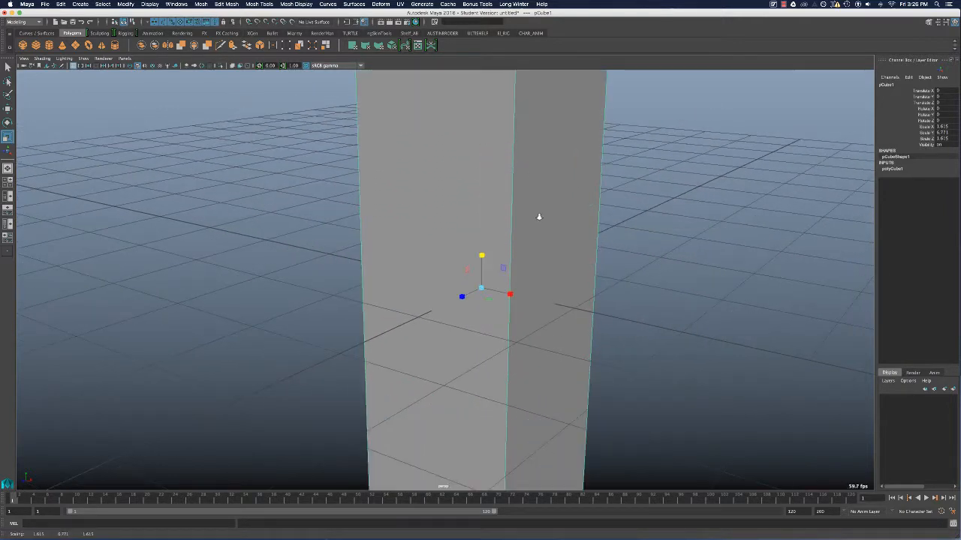
{"action": "scroll", "coordinate": [539, 217], "scroll_direction": "down", "scroll_amount": 6}
{"action": "left_click_drag", "start_coordinate": [460, 284], "coordinate": [380, 285]}
{"action": "left_click_drag", "start_coordinate": [380, 283], "coordinate": [453, 279], "text": "alt"}
{"action": "right_click_drag", "start_coordinate": [453, 274], "coordinate": [609, 239], "text": "alt"}
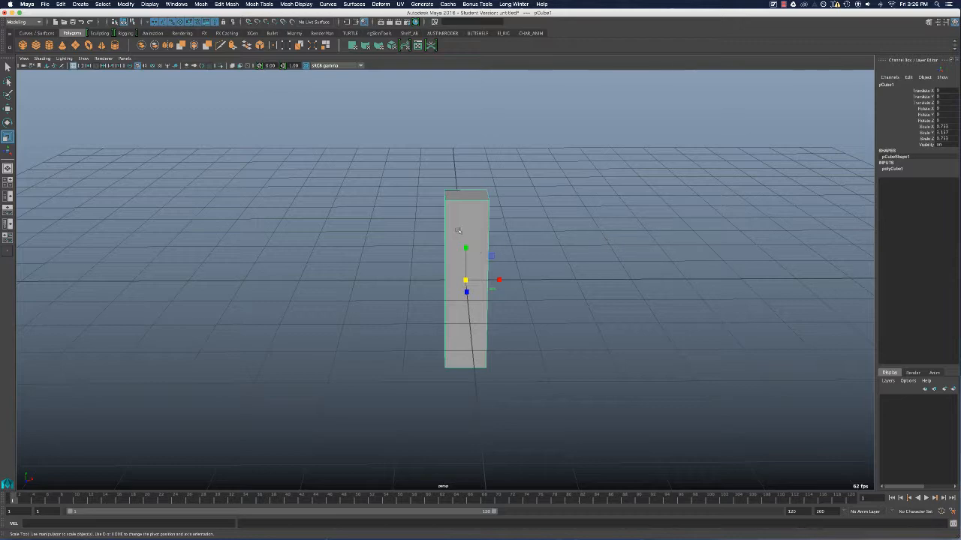
Stretch the column further along its Y axis to a Scale Y of about 3.6
{"action": "right_click_drag", "start_coordinate": [458, 230], "coordinate": [541, 246], "text": "alt"}
{"action": "left_click_drag", "start_coordinate": [540, 247], "coordinate": [523, 298], "text": "alt"}
{"action": "right_click_drag", "start_coordinate": [523, 298], "coordinate": [485, 248], "text": "alt"}
{"action": "middle_click_drag", "start_coordinate": [465, 235], "coordinate": [456, 255], "text": "alt"}
{"action": "right_click_drag", "start_coordinate": [456, 256], "coordinate": [447, 260], "text": "alt"}
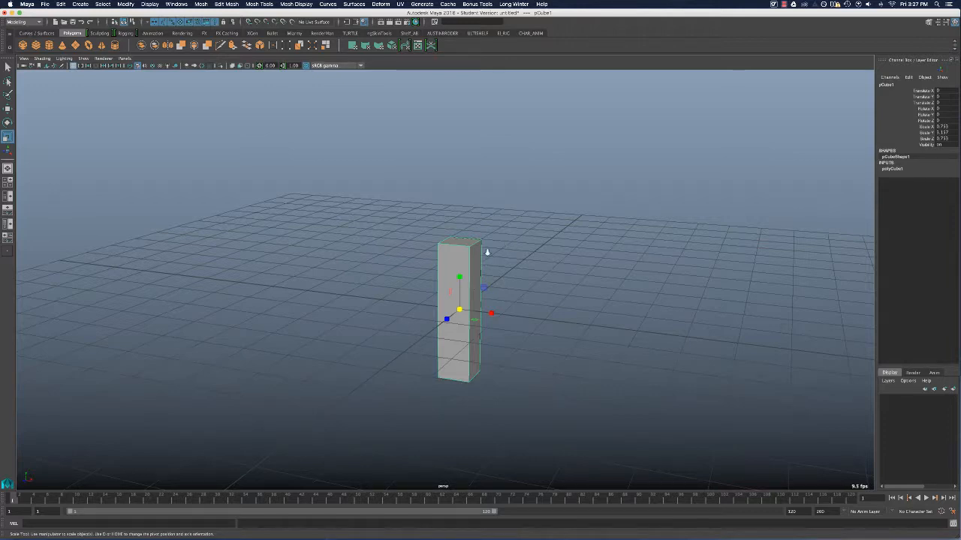
{"action": "left_click_drag", "start_coordinate": [487, 253], "coordinate": [460, 253], "text": "alt"}
{"action": "left_click_drag", "start_coordinate": [459, 291], "coordinate": [459, 273]}
Try moving the column freely with the Move tool and undo the moves
{"action": "left_click_drag", "start_coordinate": [393, 267], "coordinate": [568, 138], "text": "alt"}
{"action": "key", "text": "w"}
{"action": "left_click_drag", "start_coordinate": [492, 213], "coordinate": [495, 207], "text": "alt"}
{"action": "middle_click_drag", "start_coordinate": [495, 208], "coordinate": [478, 315], "text": "alt"}
{"action": "key", "text": "z"}
{"action": "key", "text": "z"}
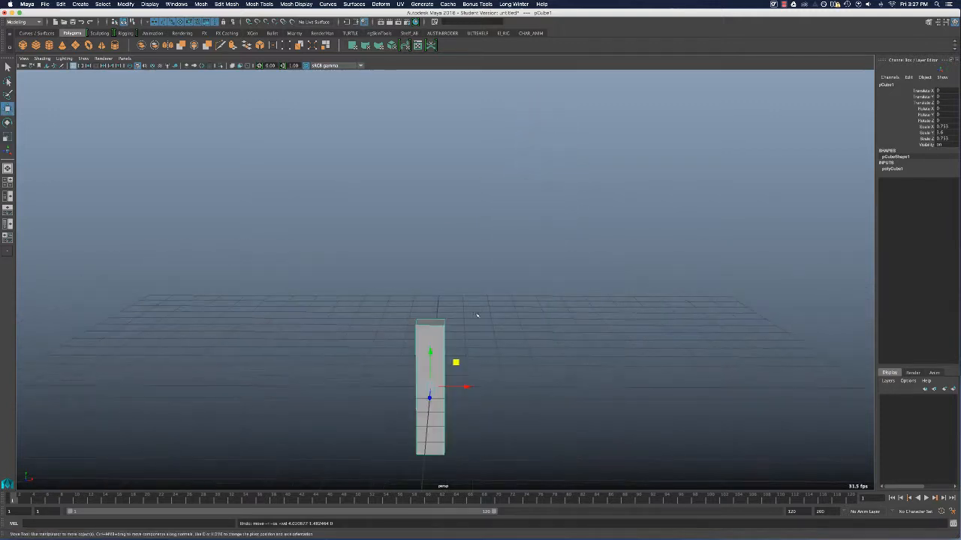
Raise the column to about 4.2 in Y and rescale it to about 1.1 in X, 1.9 in Y and 0.98 in Z
{"action": "left_click_drag", "start_coordinate": [433, 351], "coordinate": [411, 208]}
{"action": "key", "text": "r"}
{"action": "left_click_drag", "start_coordinate": [422, 198], "coordinate": [470, 236]}
{"action": "mouse_move", "coordinate": [470, 237]}
{"action": "left_mouse_down", "text": "alt"}
{"action": "mouse_move", "coordinate": [379, 236]}
{"action": "mouse_move", "coordinate": [504, 238]}
{"action": "mouse_move", "coordinate": [474, 239]}
{"action": "left_mouse_up", "text": "alt"}
{"action": "scroll", "coordinate": [495, 242], "scroll_direction": "up", "scroll_amount": 3}
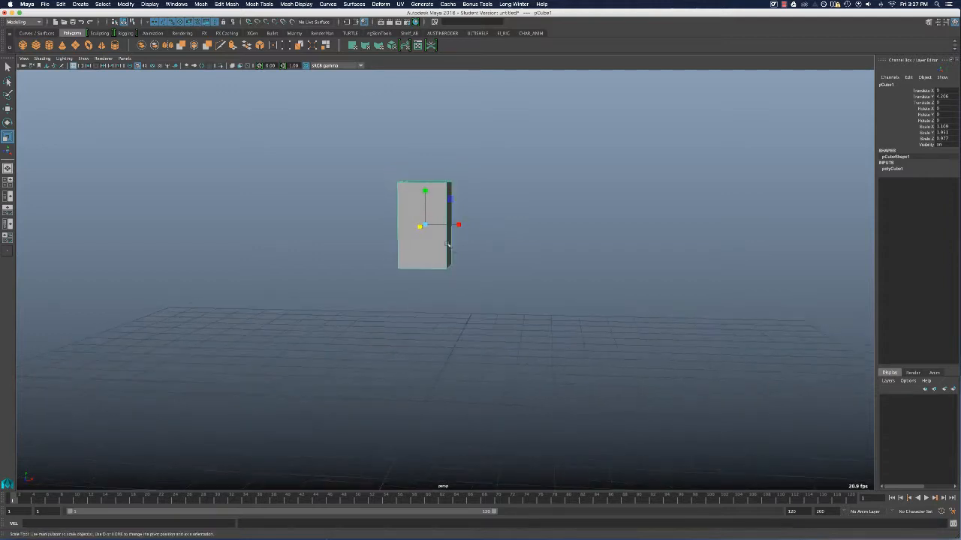
Create a second polygon cube at the origin below the raised block
{"action": "left_click", "coordinate": [80, 3]}
{"action": "mouse_move", "coordinate": [105, 34]}
{"action": "left_click", "coordinate": [187, 43]}
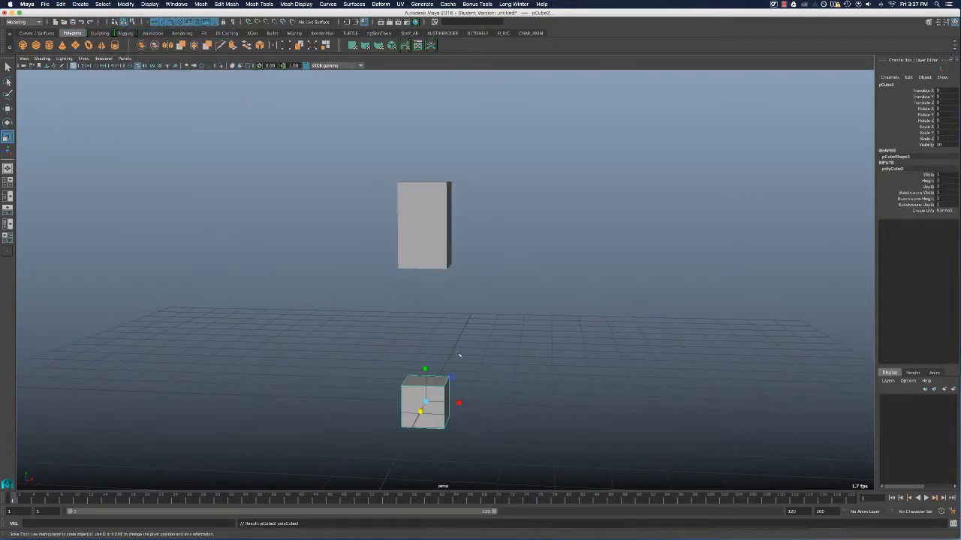
Raise the second cube to about 1.95 in Y and narrow it to about 0.56 in X and 0.48 in Z
{"action": "key", "text": "w"}
{"action": "left_click_drag", "start_coordinate": [425, 368], "coordinate": [426, 288]}
{"action": "key", "text": "r"}
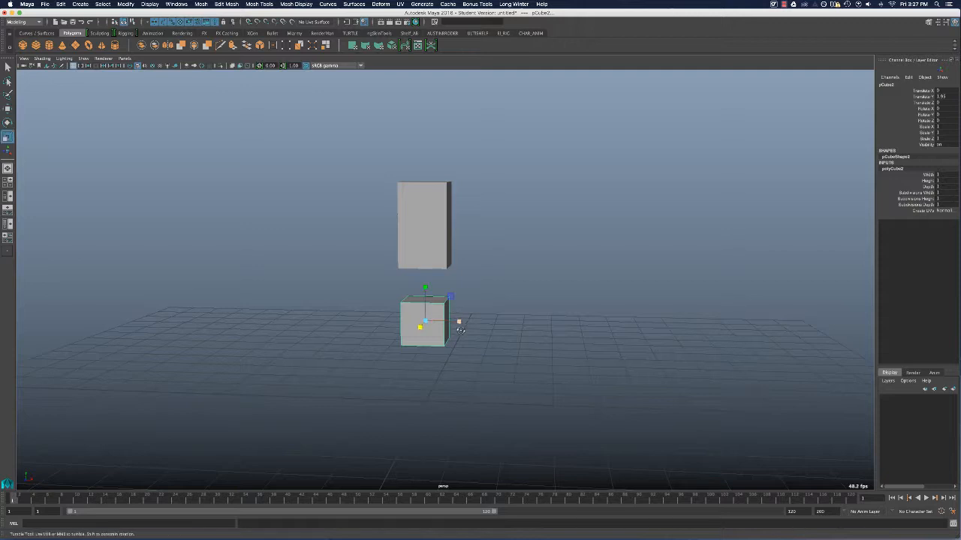
{"action": "left_click_drag", "start_coordinate": [460, 330], "coordinate": [404, 332], "text": "alt"}
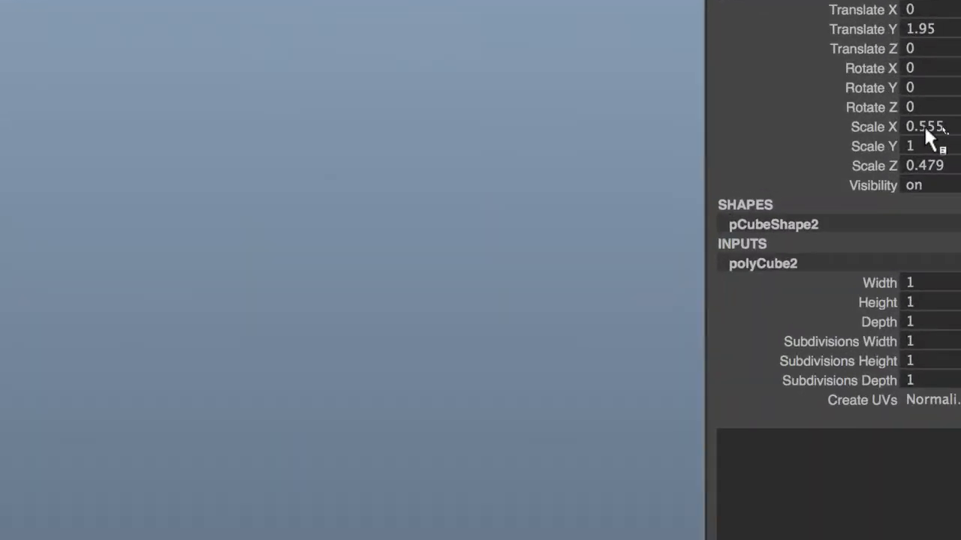
Set the second cube's Scale X and Scale Z to 0.5
{"action": "left_click", "coordinate": [923, 125]}
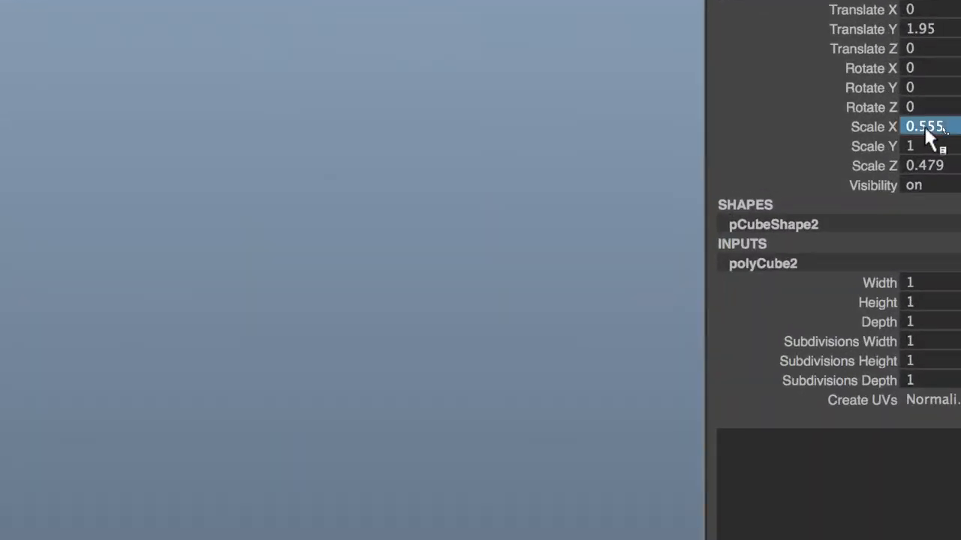
{"action": "type", "text": "0.5"}
{"action": "left_click", "coordinate": [910, 164]}
{"action": "key", "text": "BackSpace"}
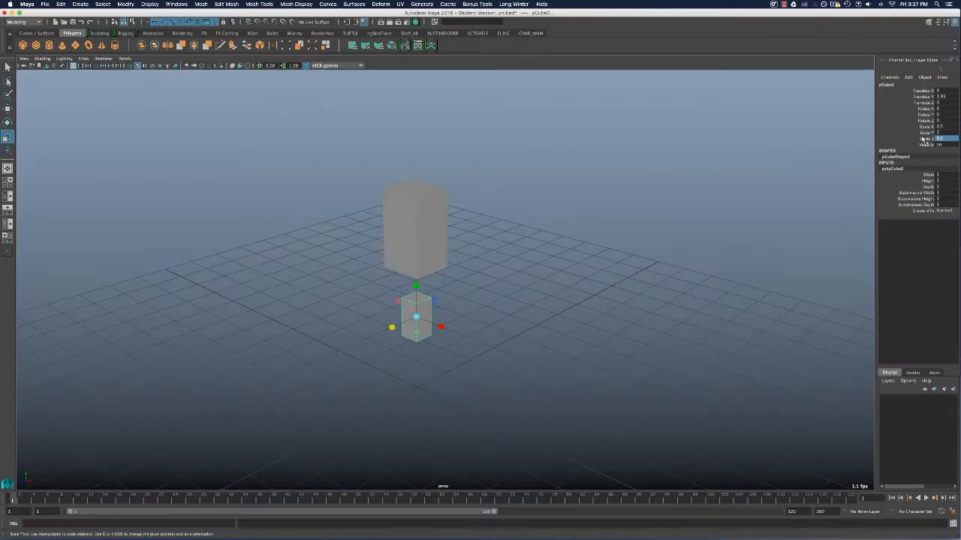
Shift the narrow cube to about 0.3 in X and stretch it in Y to a scale of about 3.1 beneath the block
{"action": "left_click_drag", "start_coordinate": [211, 244], "coordinate": [438, 345], "text": "alt"}
{"action": "key", "text": "w"}
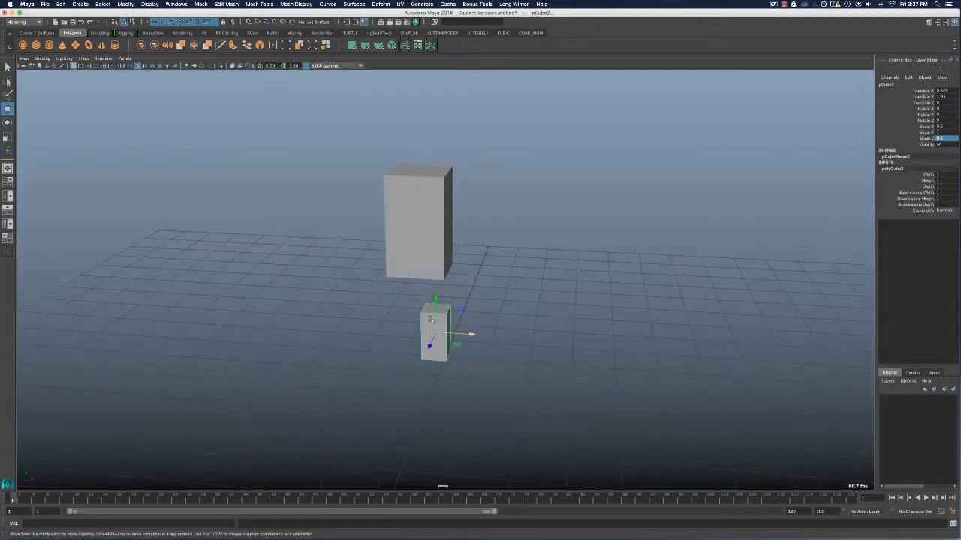
{"action": "left_click_drag", "start_coordinate": [435, 299], "coordinate": [436, 210]}
{"action": "key", "text": "r"}
{"action": "key", "text": "w"}
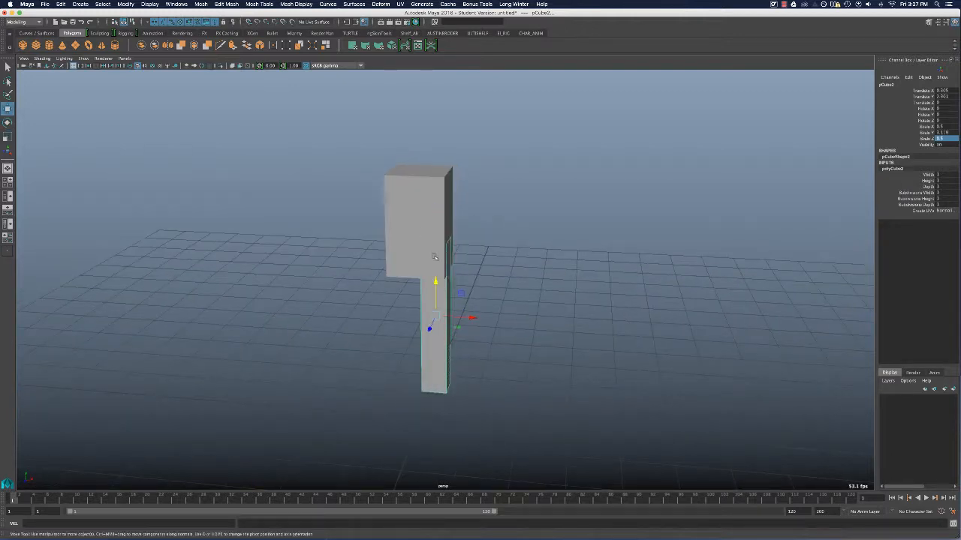
Lower and rescale the leg to about 0.4 in X and Z and 2.5 in Y, placing it at about 1.96 in Y
{"action": "left_click_drag", "start_coordinate": [436, 290], "coordinate": [437, 315]}
{"action": "key", "text": "q"}
{"action": "left_click_drag", "start_coordinate": [441, 349], "coordinate": [439, 298], "text": "alt"}
{"action": "key", "text": "r"}
{"action": "key", "text": "w"}
{"action": "key", "text": "q"}
{"action": "scroll", "coordinate": [454, 282], "scroll_direction": "down", "scroll_amount": 2}
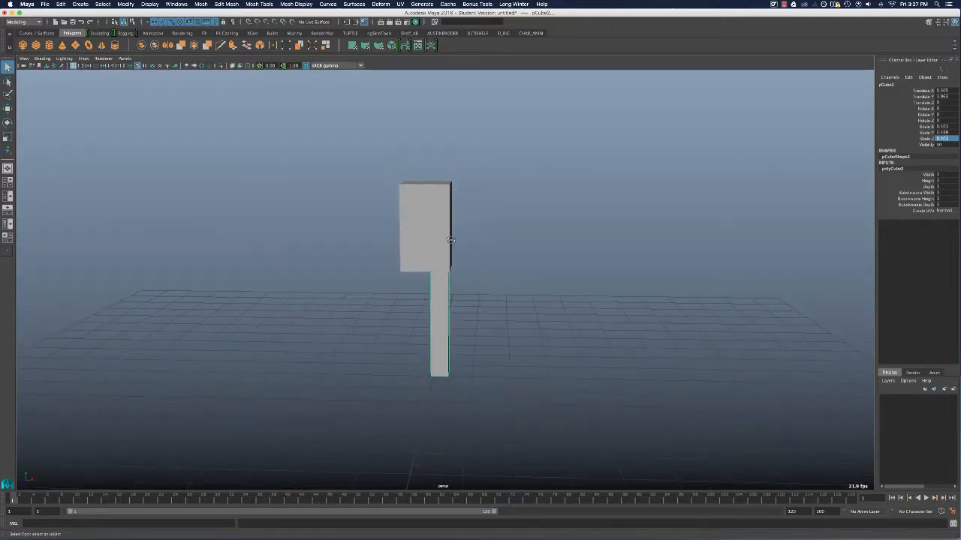
Reselect the leg under the block and duplicate it in place
{"action": "left_click_drag", "start_coordinate": [465, 267], "coordinate": [490, 279], "text": "alt"}
{"action": "left_click", "coordinate": [497, 235]}
{"action": "left_click", "coordinate": [447, 293]}
{"action": "scroll", "coordinate": [450, 233], "scroll_direction": "down", "scroll_amount": 1}
{"action": "middle_click_drag", "start_coordinate": [449, 233], "coordinate": [467, 302], "text": "alt"}
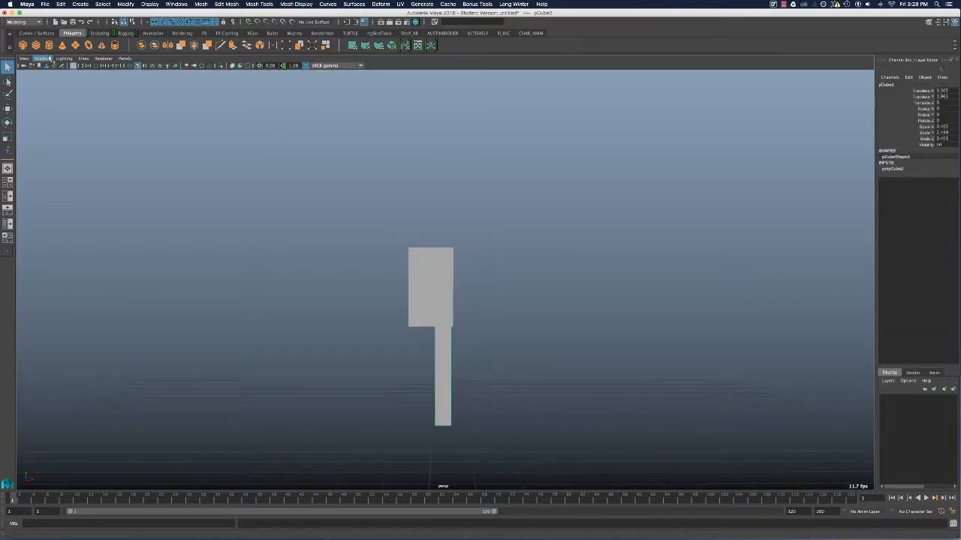
{"action": "mouse_move", "coordinate": [483, 333]}
{"action": "left_mouse_down", "text": "alt"}
{"action": "mouse_move", "coordinate": [486, 319]}
{"action": "mouse_move", "coordinate": [448, 250]}
{"action": "mouse_move", "coordinate": [442, 263]}
{"action": "left_mouse_up", "text": "alt"}
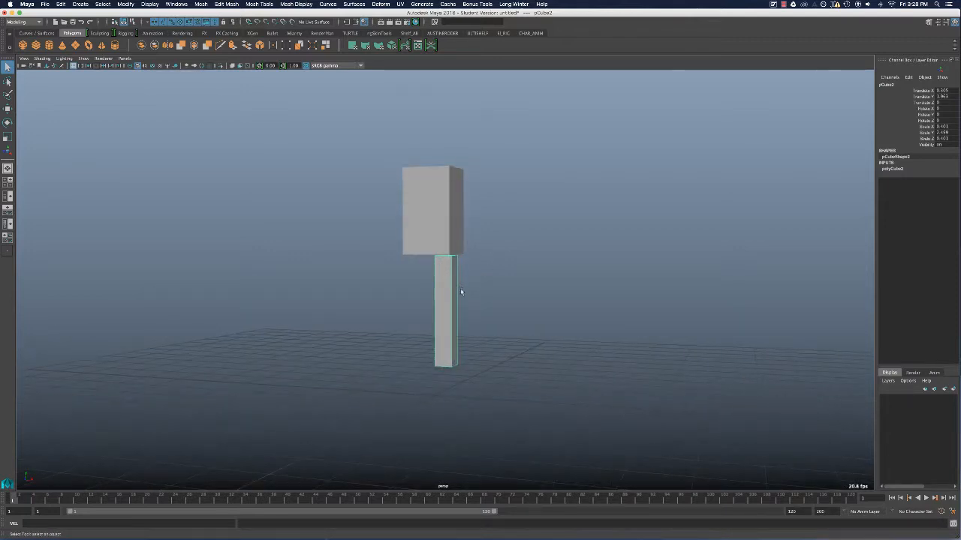
{"action": "left_click", "coordinate": [463, 299]}
{"action": "left_click", "coordinate": [447, 302]}
{"action": "left_click_drag", "start_coordinate": [342, 275], "coordinate": [479, 315], "text": "alt"}
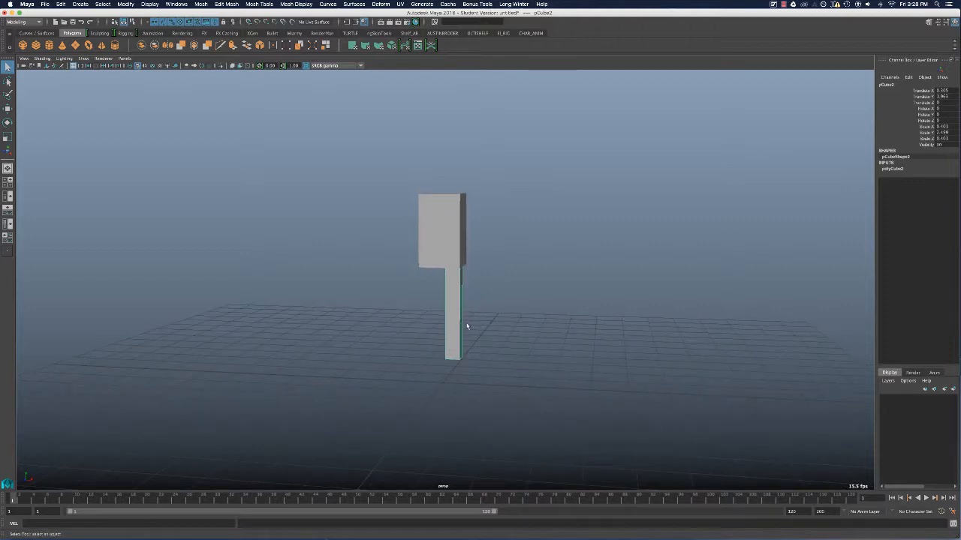
{"action": "key", "text": "super+d"}
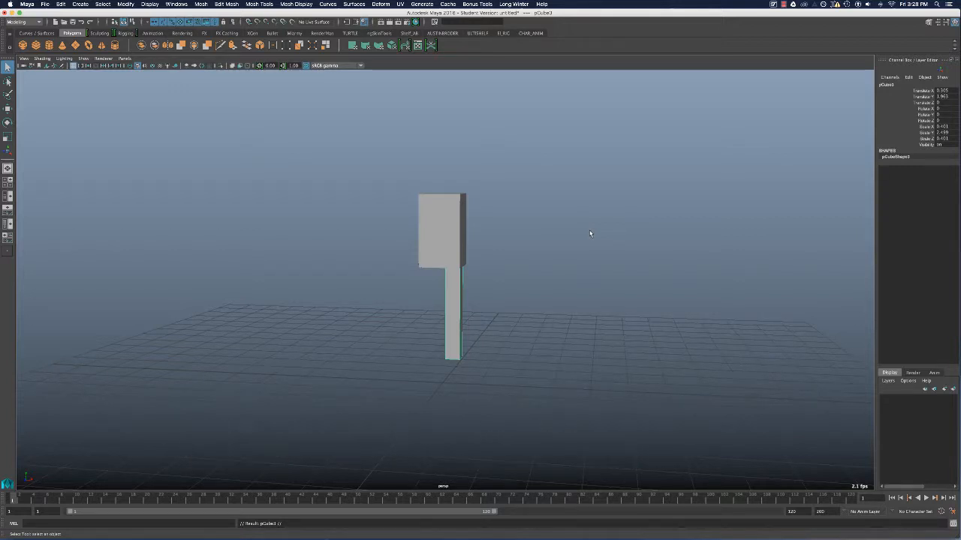
Try moving the duplicated leg along X to the block's other side with the Move tool and undo the move
{"action": "key", "text": "w"}
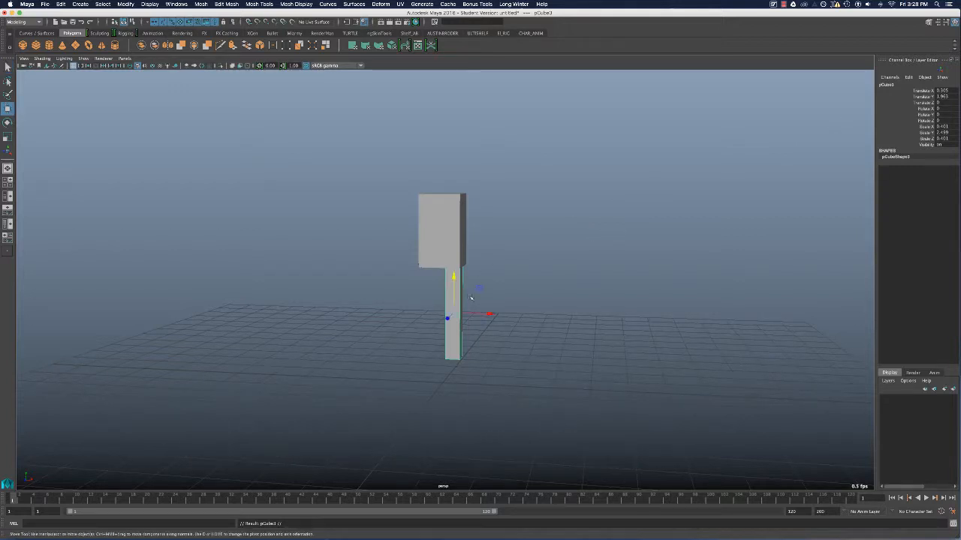
{"action": "left_click_drag", "start_coordinate": [493, 314], "coordinate": [465, 315]}
{"action": "right_click_drag", "start_coordinate": [518, 321], "coordinate": [600, 292], "text": "alt"}
{"action": "middle_click_drag", "start_coordinate": [566, 305], "coordinate": [608, 309], "text": "alt"}
{"action": "right_click_drag", "start_coordinate": [578, 309], "coordinate": [612, 300], "text": "alt"}
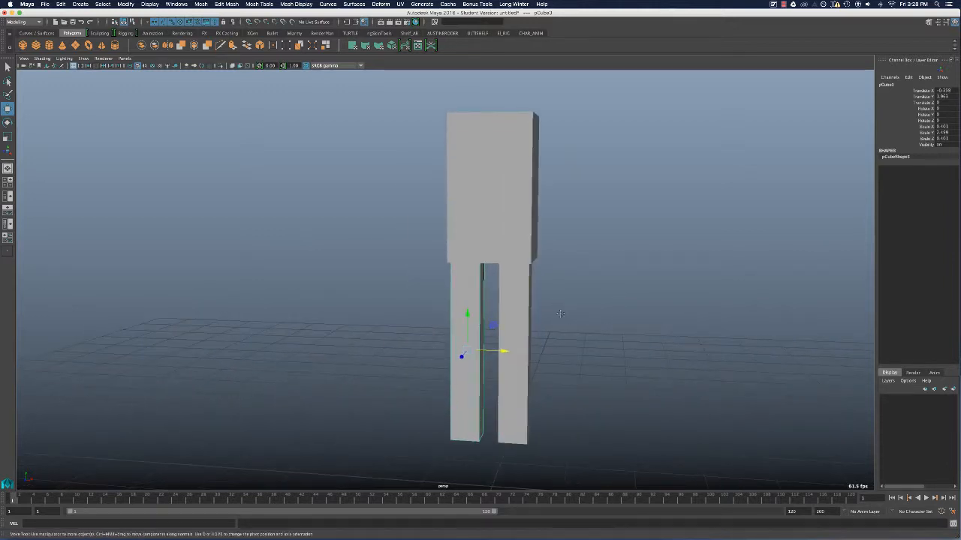
{"action": "left_click_drag", "start_coordinate": [593, 300], "coordinate": [559, 300], "text": "alt"}
{"action": "key", "text": "ctrl+z"}
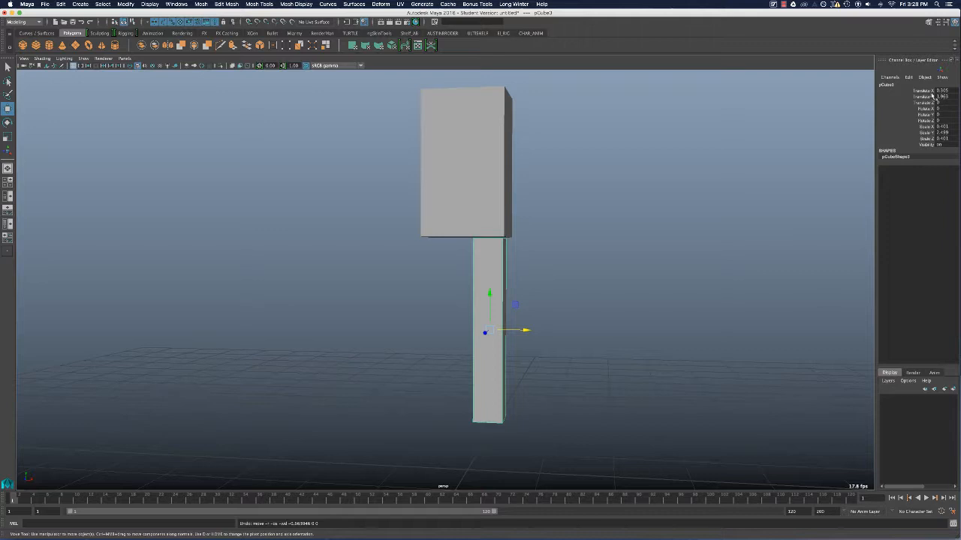
Set the duplicated leg's Translate X to -0.305 to mirror the first leg, and clear the selection
{"action": "left_click", "coordinate": [924, 91]}
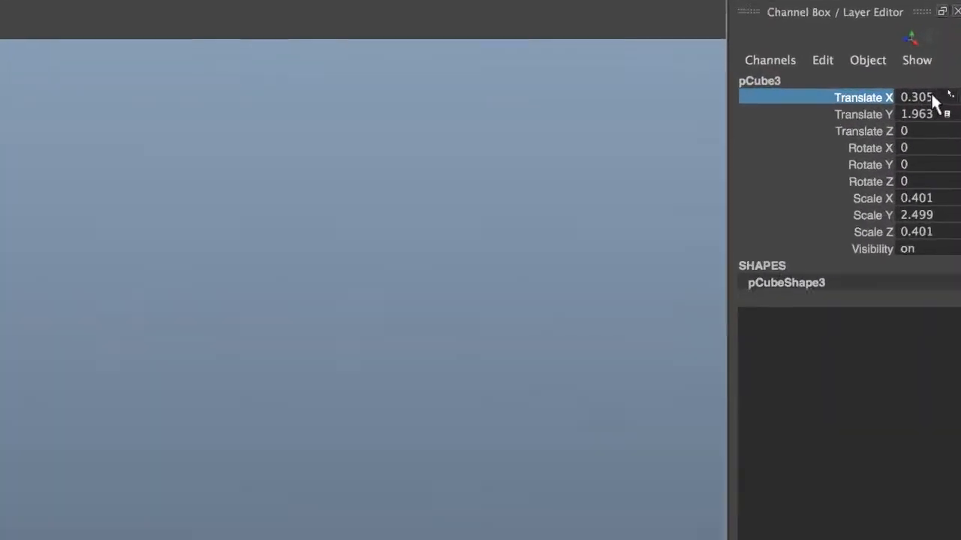
{"action": "left_click", "coordinate": [922, 98]}
{"action": "left_click", "coordinate": [905, 101]}
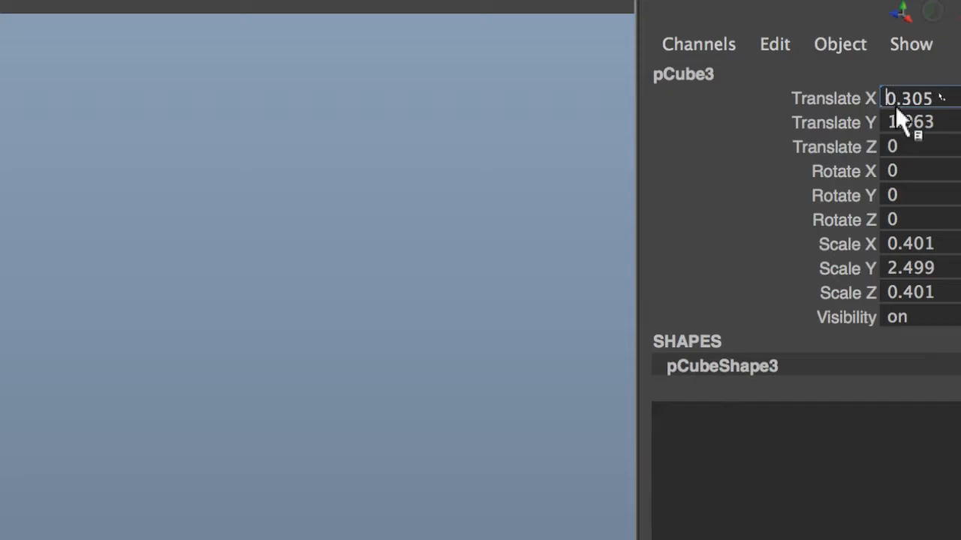
{"action": "type", "text": "-"}
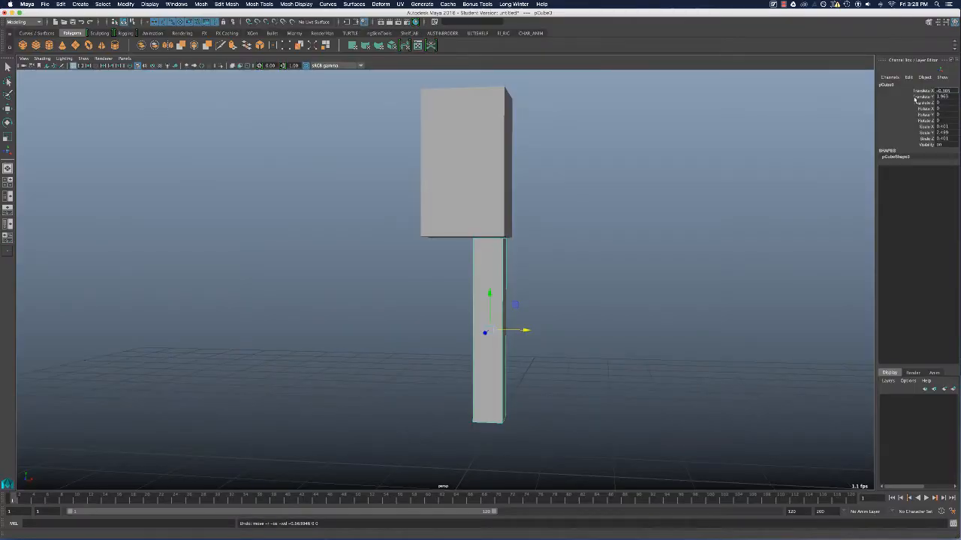
{"action": "key", "text": "Return"}
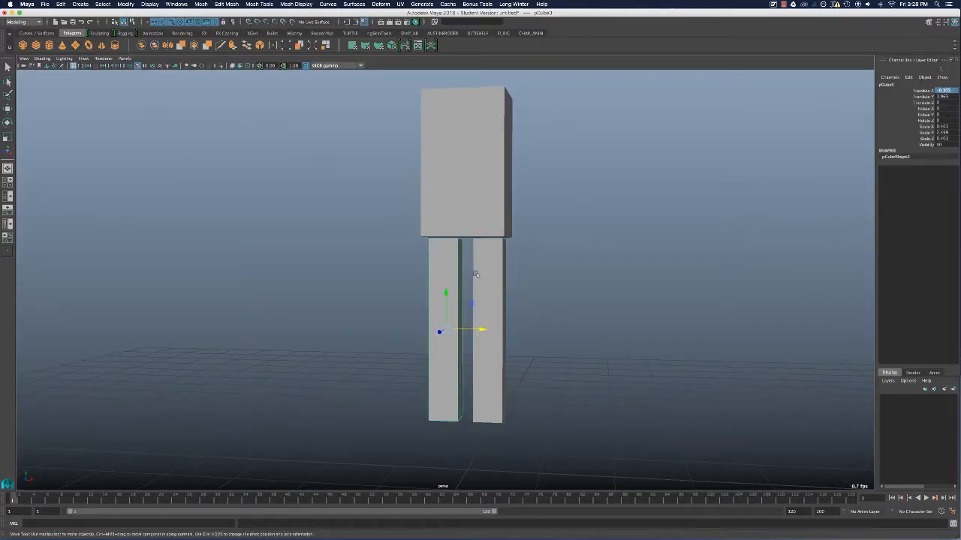
{"action": "right_click_drag", "start_coordinate": [523, 308], "coordinate": [476, 235], "text": "alt"}
{"action": "left_click_drag", "start_coordinate": [475, 236], "coordinate": [541, 268], "text": "alt"}
{"action": "key", "text": "q"}
{"action": "left_click", "coordinate": [540, 215]}
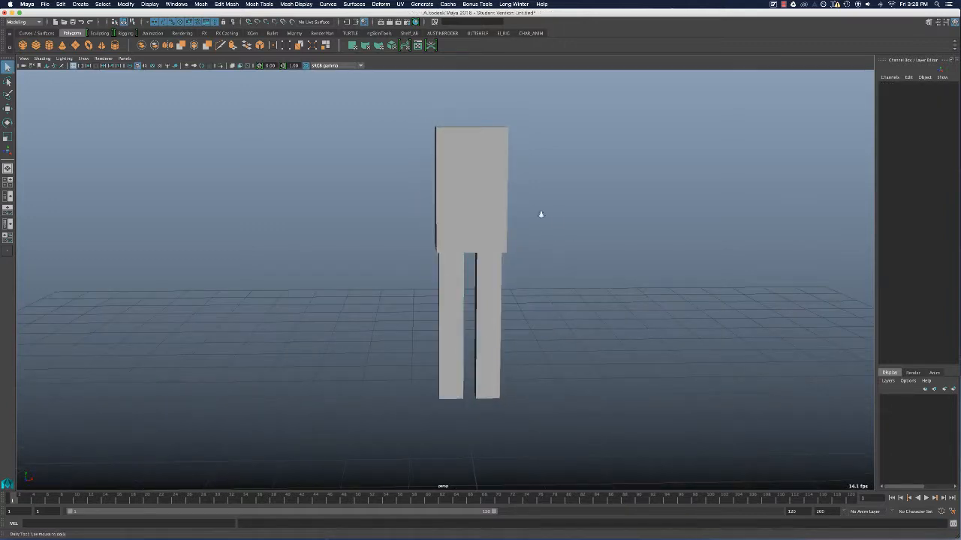
Duplicate the leg on the positive X side and move the copy beside the torso to about 1.1 in X and 3.9 in Y
{"action": "right_click_drag", "start_coordinate": [540, 215], "coordinate": [493, 233], "text": "alt"}
{"action": "left_click_drag", "start_coordinate": [493, 232], "coordinate": [463, 270], "text": "alt"}
{"action": "left_click", "coordinate": [480, 307]}
{"action": "right_click_drag", "start_coordinate": [516, 228], "coordinate": [495, 234], "text": "alt"}
{"action": "left_click", "coordinate": [298, 141]}
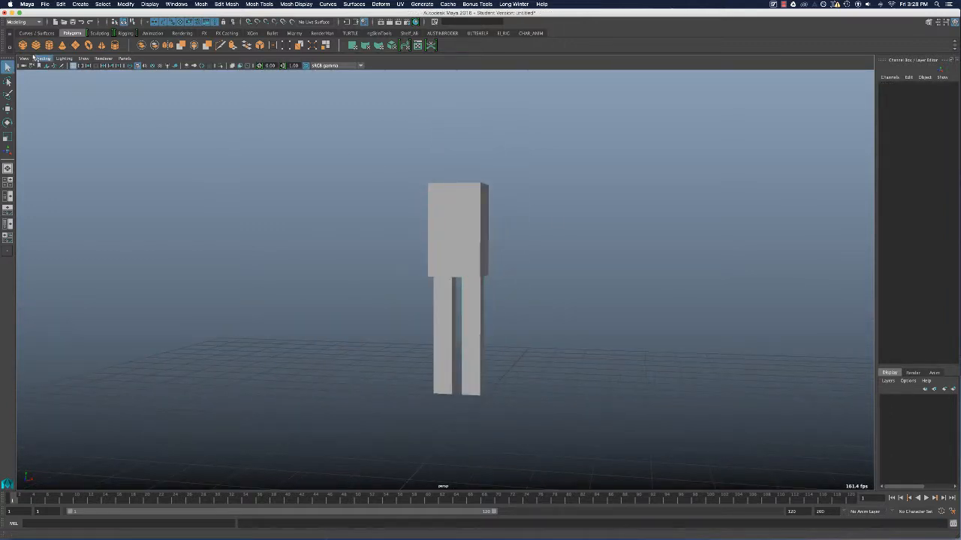
{"action": "left_click", "coordinate": [472, 319]}
{"action": "left_click_drag", "start_coordinate": [471, 319], "coordinate": [514, 317], "text": "alt"}
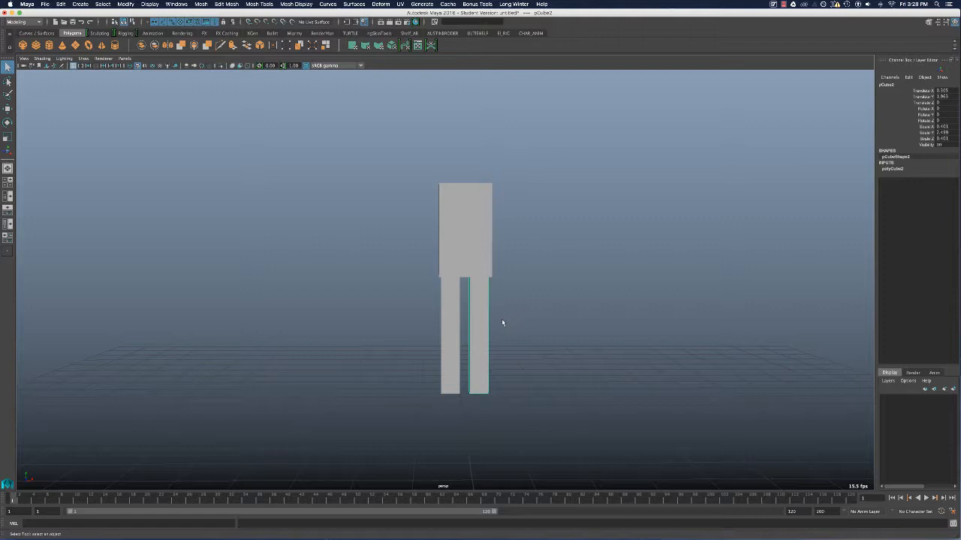
{"action": "key", "text": "ctrl+d"}
{"action": "key", "text": "w"}
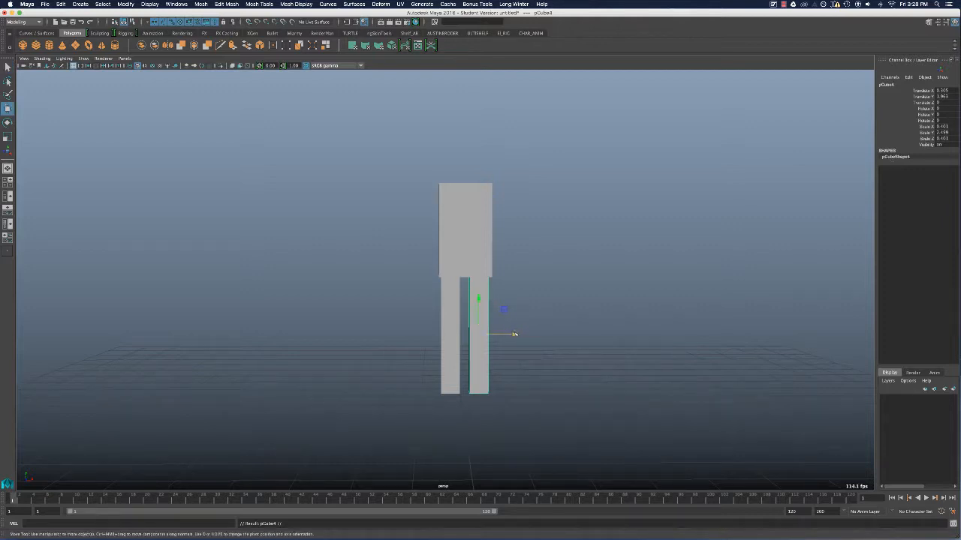
{"action": "left_click_drag", "start_coordinate": [514, 334], "coordinate": [480, 268]}
Scale the copy into a slim arm, about 0.24 in X and Z and 2.19 in Y, at about 0.77 in X and 3.88 in Y
{"action": "key", "text": "r"}
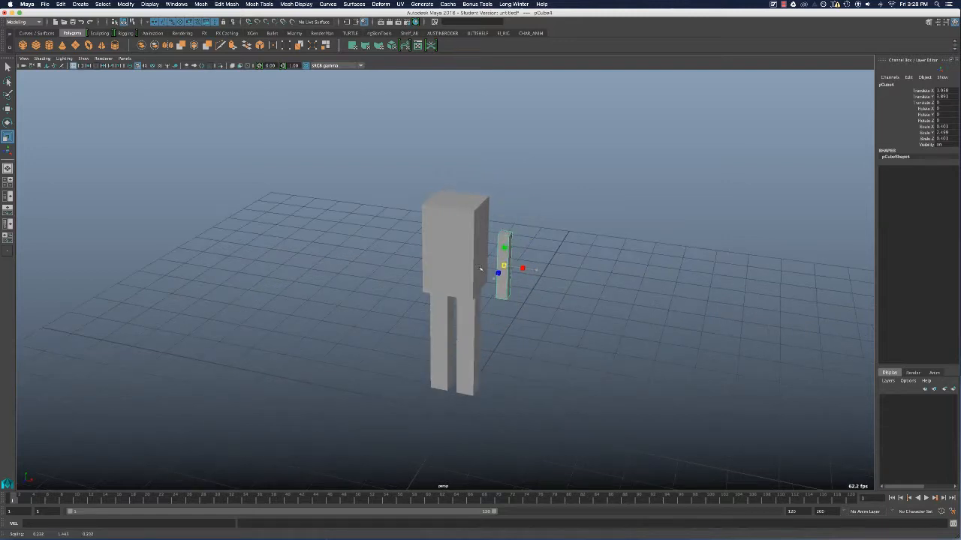
{"action": "key", "text": "w"}
{"action": "left_click_drag", "start_coordinate": [505, 231], "coordinate": [541, 228]}
{"action": "left_click_drag", "start_coordinate": [540, 228], "coordinate": [497, 244], "text": "alt"}
{"action": "key", "text": "r"}
{"action": "left_click_drag", "start_coordinate": [497, 201], "coordinate": [468, 284]}
{"action": "key", "text": "w"}
{"action": "key", "text": "q"}
{"action": "key", "text": "w"}
Duplicate the arm and set the copy's Translate X to -0.766 to mirror it across the torso
{"action": "key", "text": "ctrl+d"}
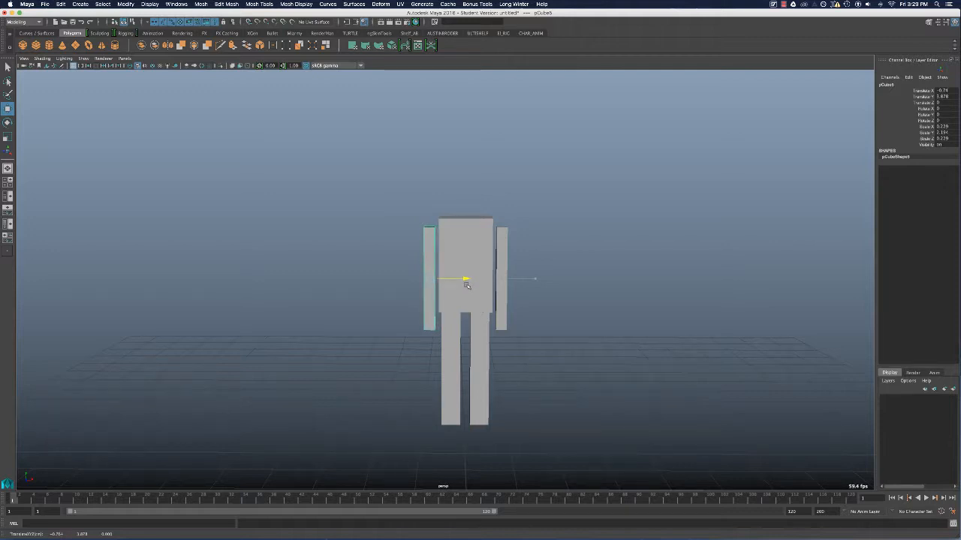
{"action": "key", "text": "ctrl+z"}
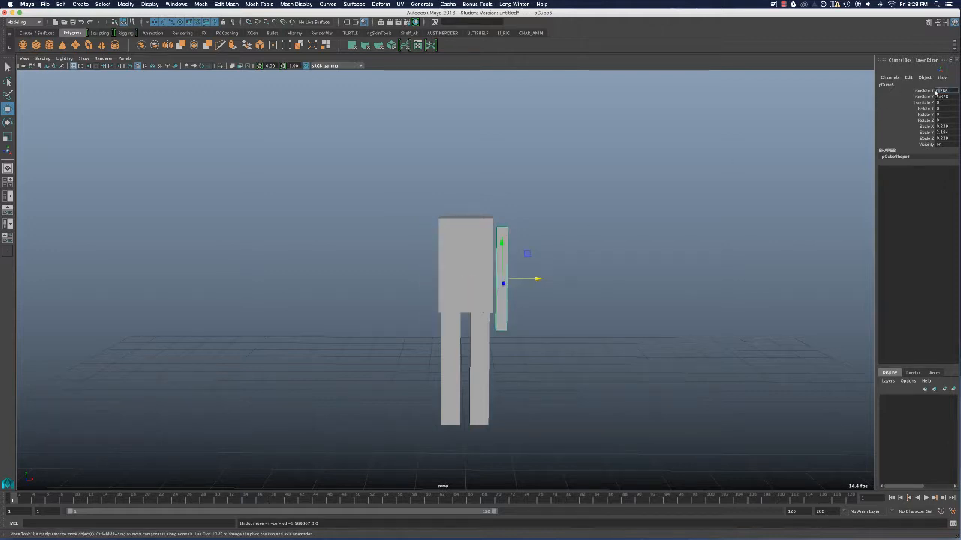
{"action": "double_click", "coordinate": [939, 91]}
{"action": "type", "text": "-0.766"}
{"action": "key", "text": "Return"}
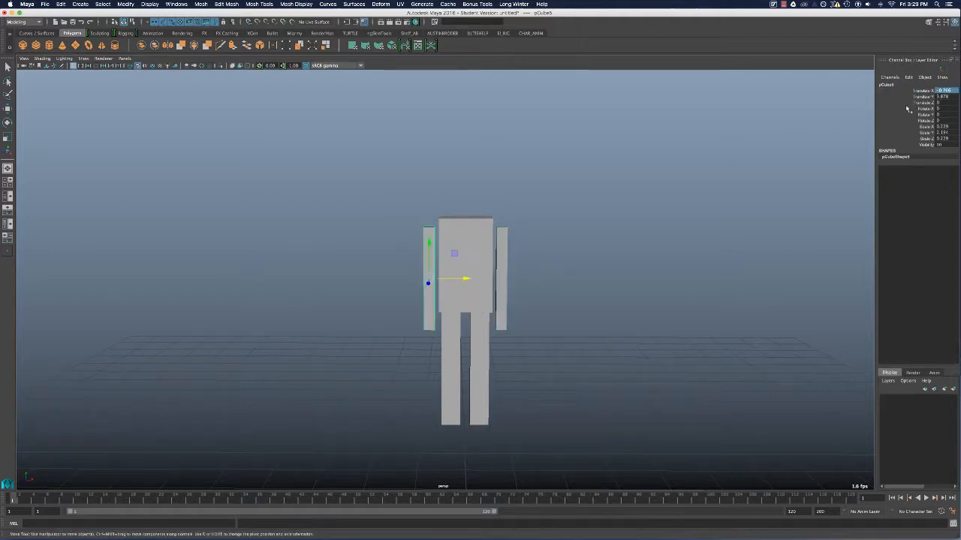
{"action": "key", "text": "q"}
{"action": "left_click", "coordinate": [619, 243]}
{"action": "mouse_move", "coordinate": [525, 254]}
{"action": "left_mouse_down", "text": "alt"}
{"action": "mouse_move", "coordinate": [536, 245]}
{"action": "mouse_move", "coordinate": [522, 250]}
{"action": "left_mouse_up", "text": "alt"}
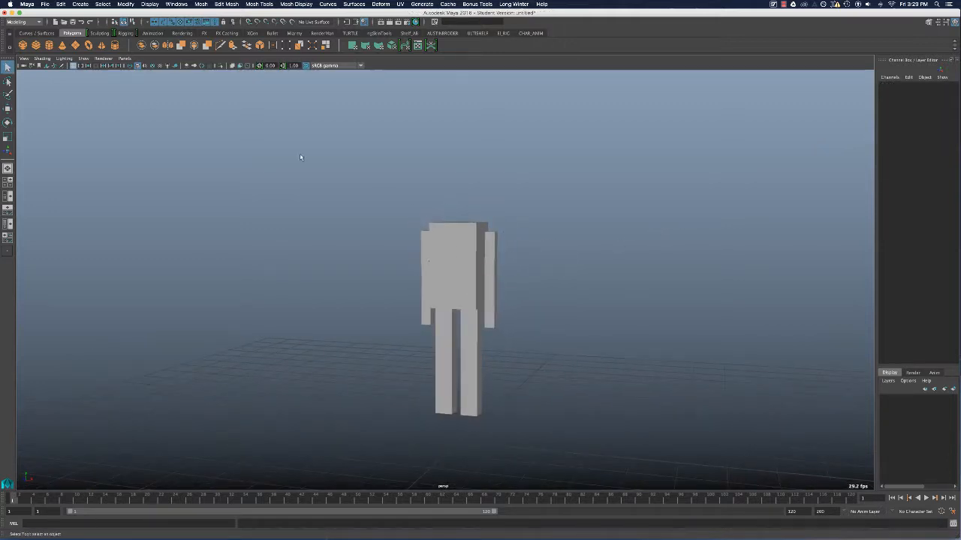
Create a polygon sphere, scale it uniformly to about 0.49 and position it just above the torso as the head
{"action": "left_click", "coordinate": [22, 45]}
{"action": "key", "text": "w"}
{"action": "left_click_drag", "start_coordinate": [457, 400], "coordinate": [458, 149]}
{"action": "key", "text": "r"}
{"action": "left_click_drag", "start_coordinate": [458, 191], "coordinate": [442, 181]}
{"action": "key", "text": "w"}
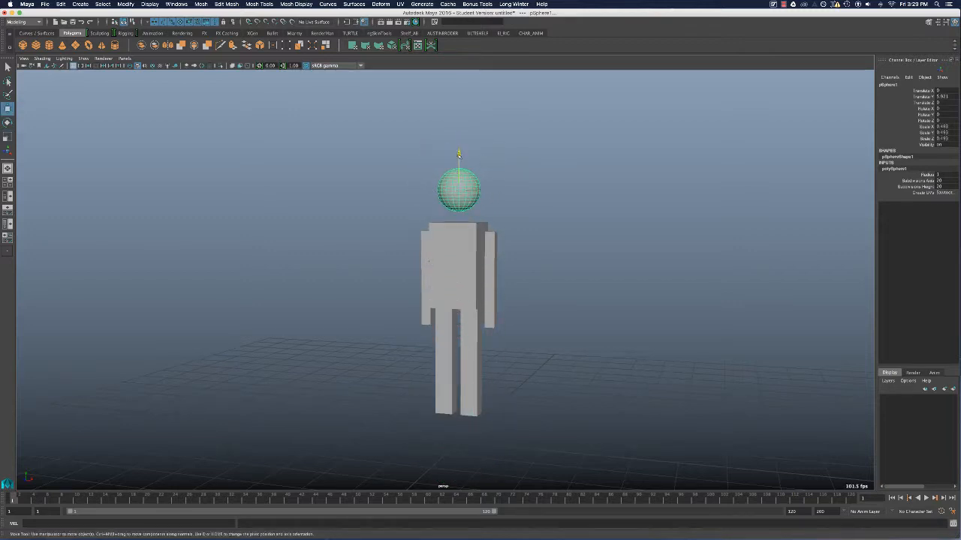
{"action": "key", "text": "q"}
{"action": "left_click", "coordinate": [518, 181]}
{"action": "mouse_move", "coordinate": [518, 180]}
{"action": "left_mouse_down", "text": "alt"}
{"action": "mouse_move", "coordinate": [521, 192]}
{"action": "mouse_move", "coordinate": [534, 193]}
{"action": "mouse_move", "coordinate": [509, 194]}
{"action": "mouse_move", "coordinate": [514, 166]}
{"action": "left_mouse_up", "text": "alt"}
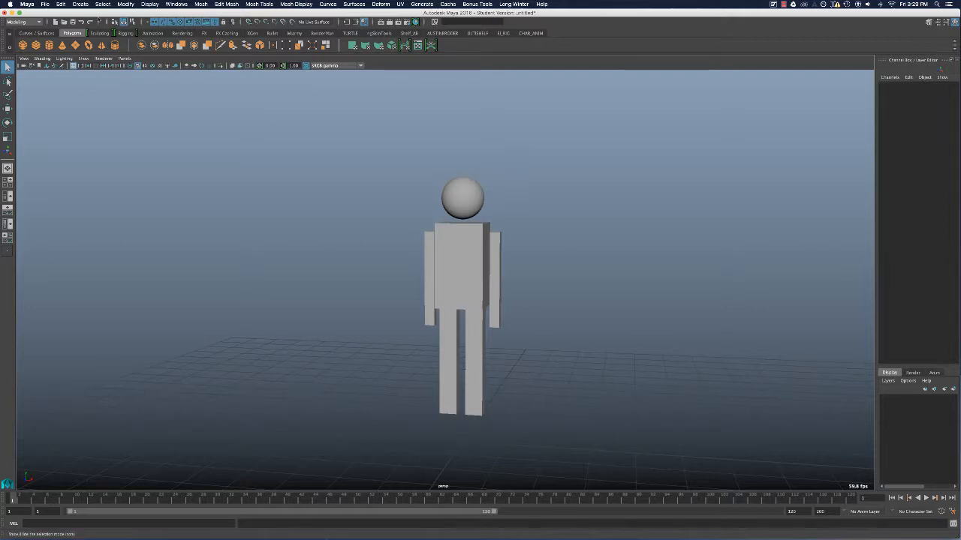
{"action": "left_click", "coordinate": [81, 3]}
{"action": "mouse_move", "coordinate": [105, 30]}
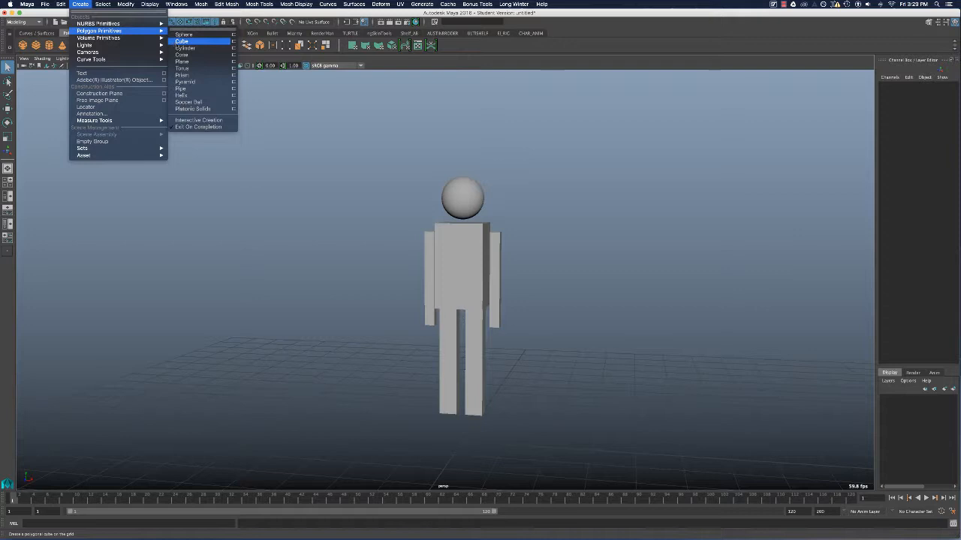
{"action": "left_click", "coordinate": [80, 4]}
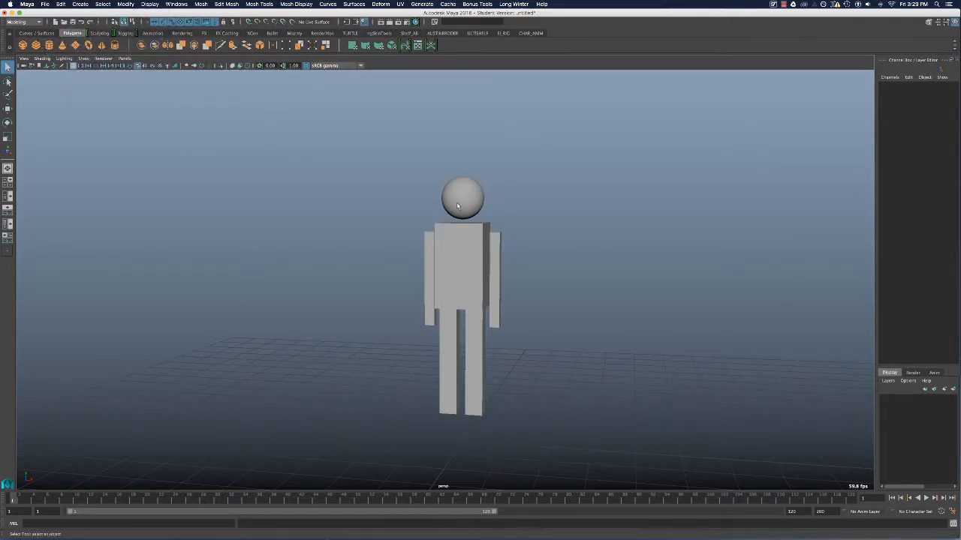
{"action": "left_click_drag", "start_coordinate": [468, 219], "coordinate": [494, 237], "text": "alt"}
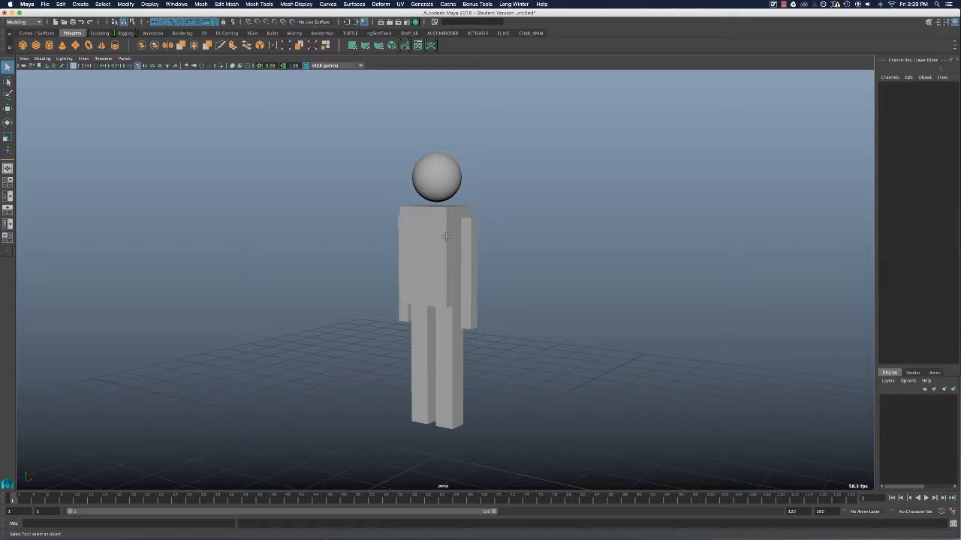
{"action": "left_click_drag", "start_coordinate": [495, 233], "coordinate": [500, 256], "text": "alt"}
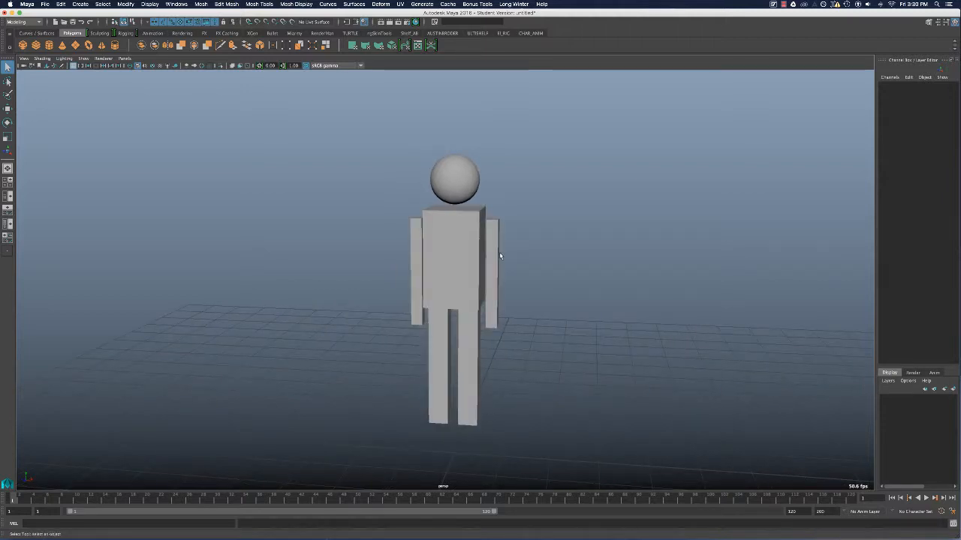
Try moving the arm on the positive X side in Y and Z from a front view, and check its depth from another angle
{"action": "left_click_drag", "start_coordinate": [450, 263], "coordinate": [490, 216], "text": "alt"}
{"action": "left_click", "coordinate": [483, 244]}
{"action": "key", "text": "w"}
{"action": "key", "text": "q"}
{"action": "left_click", "coordinate": [521, 231]}
{"action": "key", "text": "r"}
{"action": "left_click", "coordinate": [492, 233]}
{"action": "key", "text": "w"}
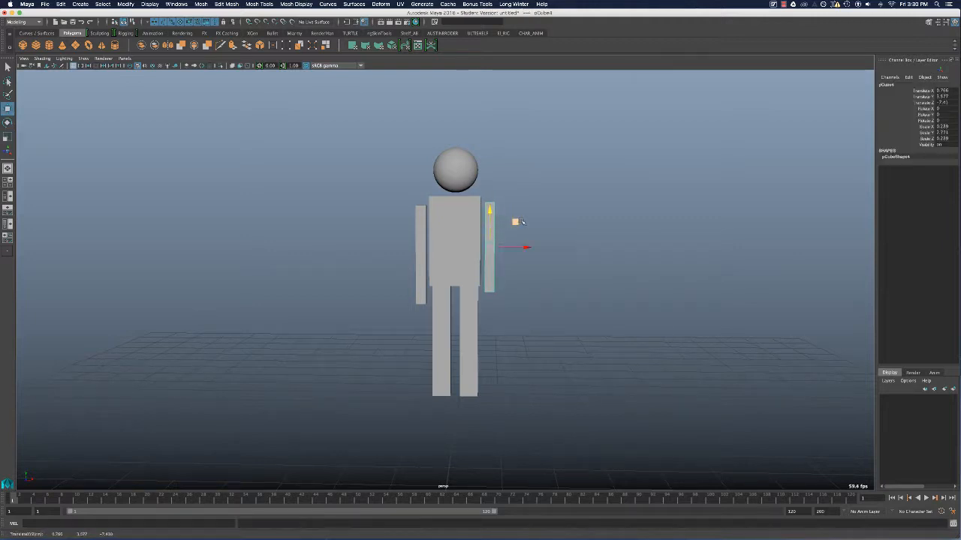
{"action": "left_click", "coordinate": [570, 246]}
{"action": "key", "text": "q"}
{"action": "left_click_drag", "start_coordinate": [570, 246], "coordinate": [482, 217], "text": "alt"}
Undo the trial changes to the arm on the positive X side
{"action": "key", "text": "ctrl+z"}
{"action": "key", "text": "ctrl+z"}
{"action": "key", "text": "ctrl+z"}
{"action": "key", "text": "ctrl+z"}
{"action": "key", "text": "ctrl+z"}
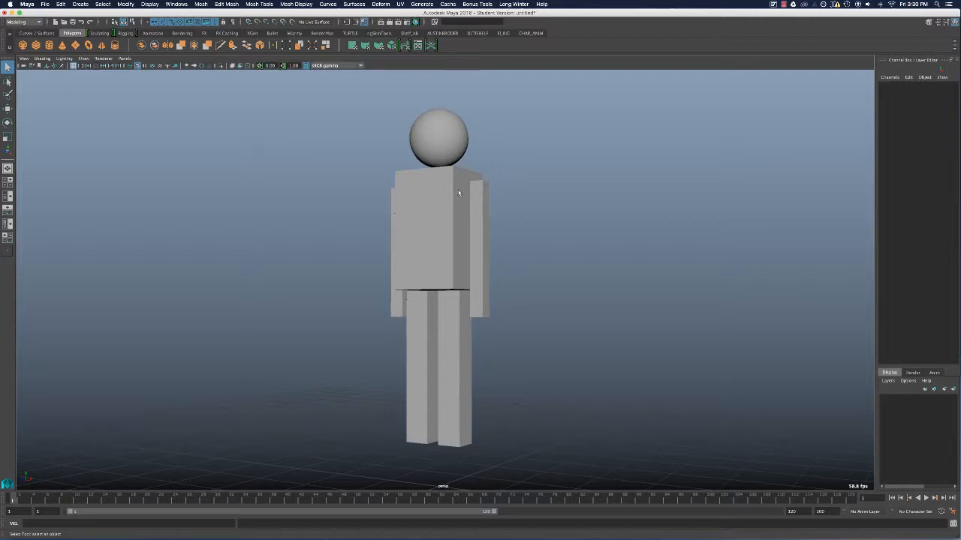
Try to save the scene as a Maya ASCII file named StickFigureEasy in the project's scenes folder
{"action": "left_click_drag", "start_coordinate": [485, 235], "coordinate": [501, 237], "text": "alt"}
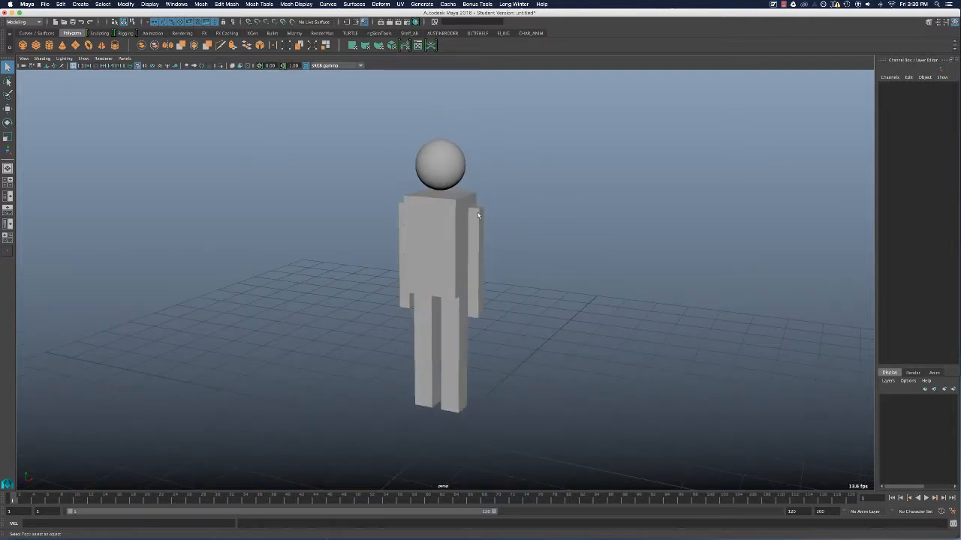
{"action": "left_click_drag", "start_coordinate": [584, 209], "coordinate": [485, 259], "text": "alt"}
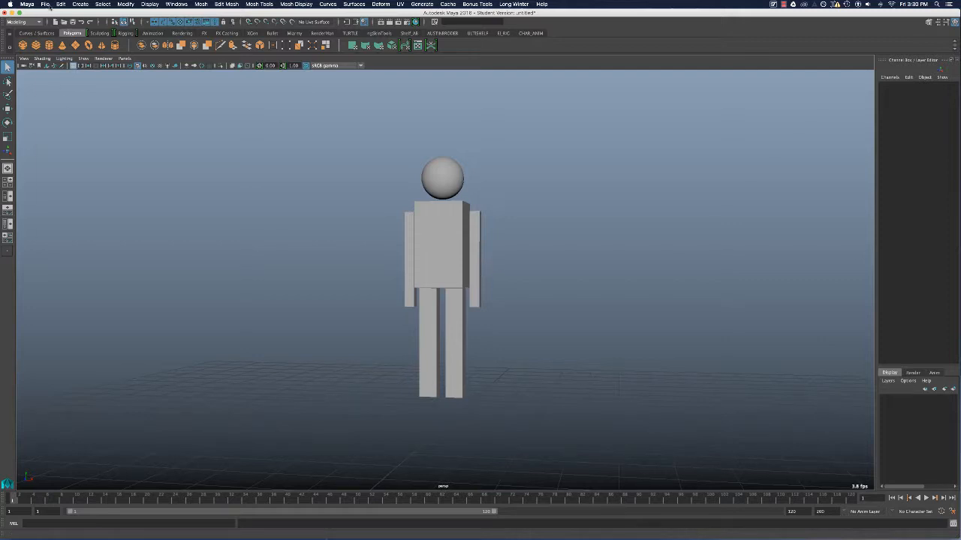
{"action": "left_click", "coordinate": [45, 4]}
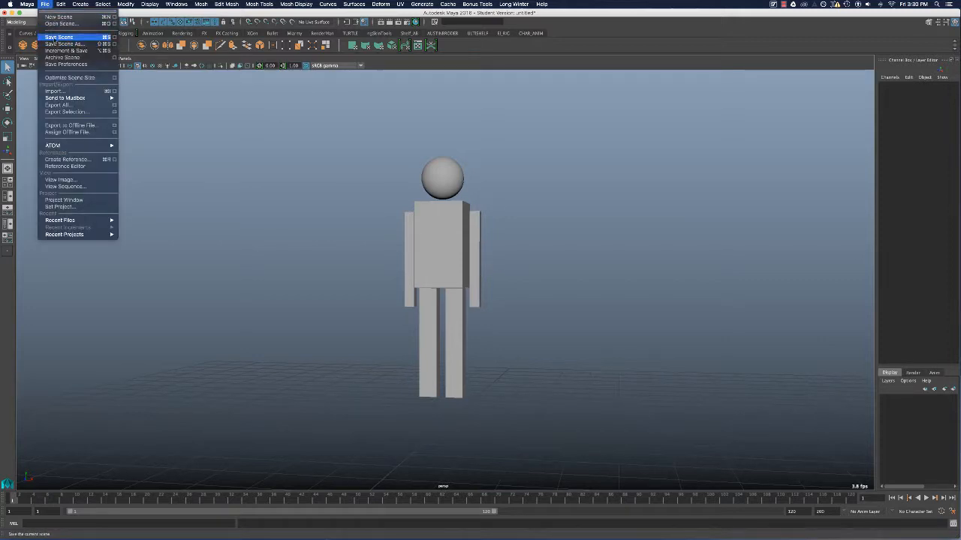
{"action": "left_click", "coordinate": [55, 37]}
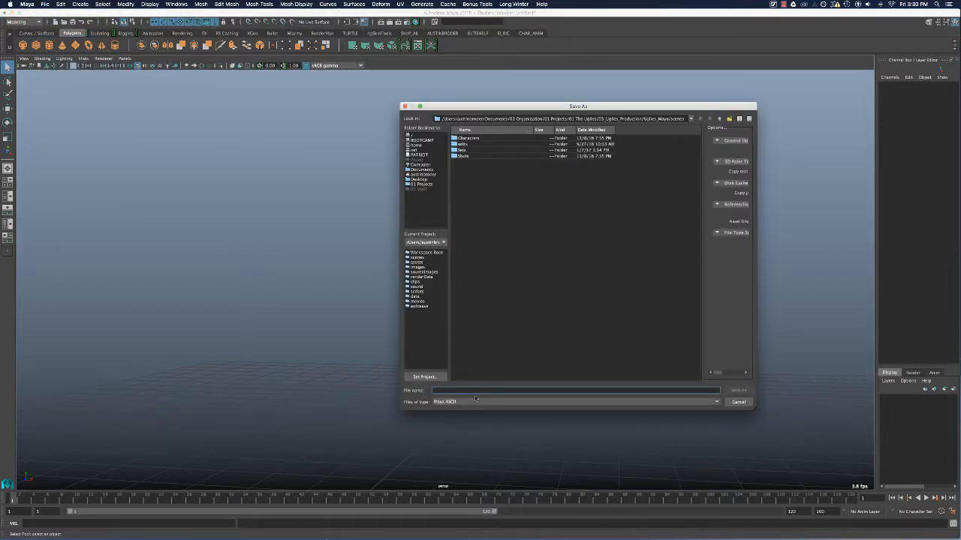
{"action": "type", "text": "StickFigureEasy"}
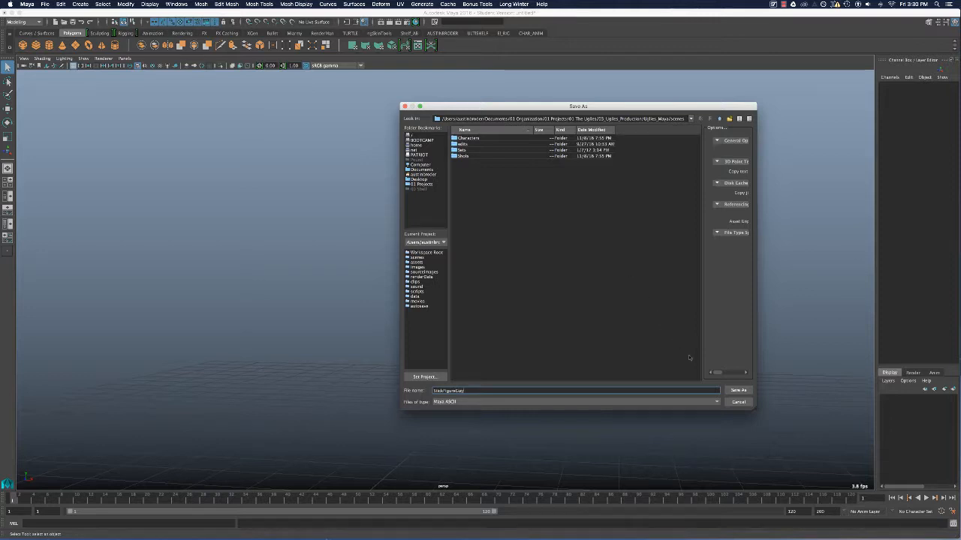
{"action": "key", "text": "Return"}
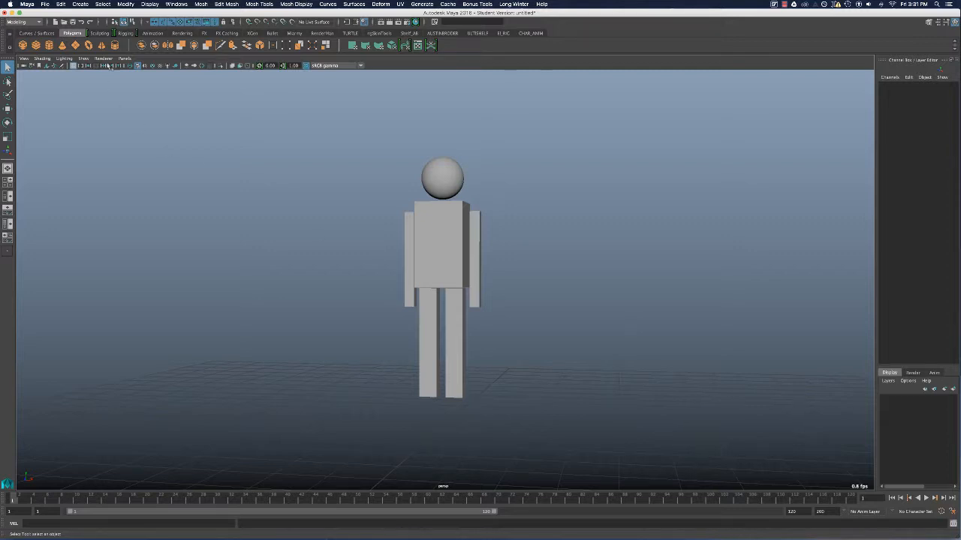
{"action": "left_click", "coordinate": [80, 3]}
{"action": "mouse_move", "coordinate": [122, 32]}
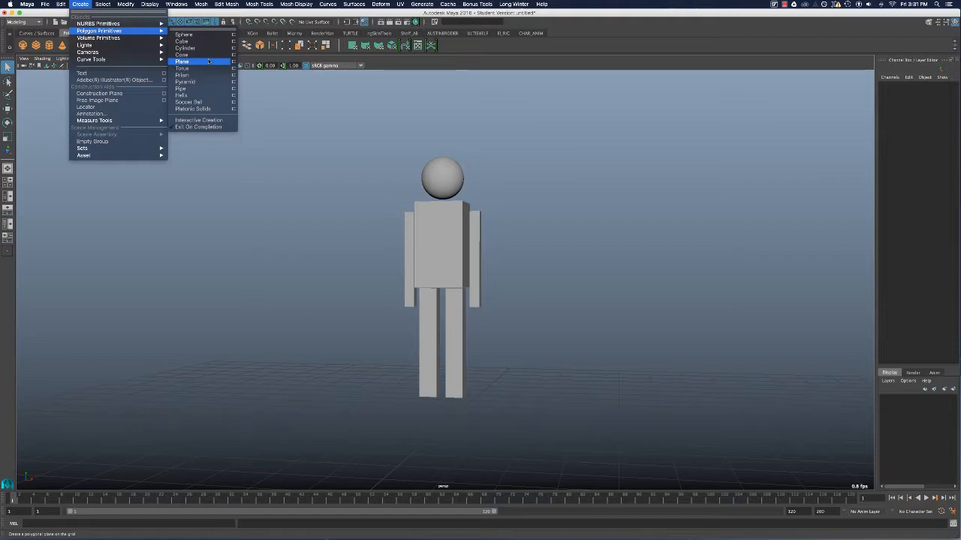
{"action": "left_click", "coordinate": [601, 232]}
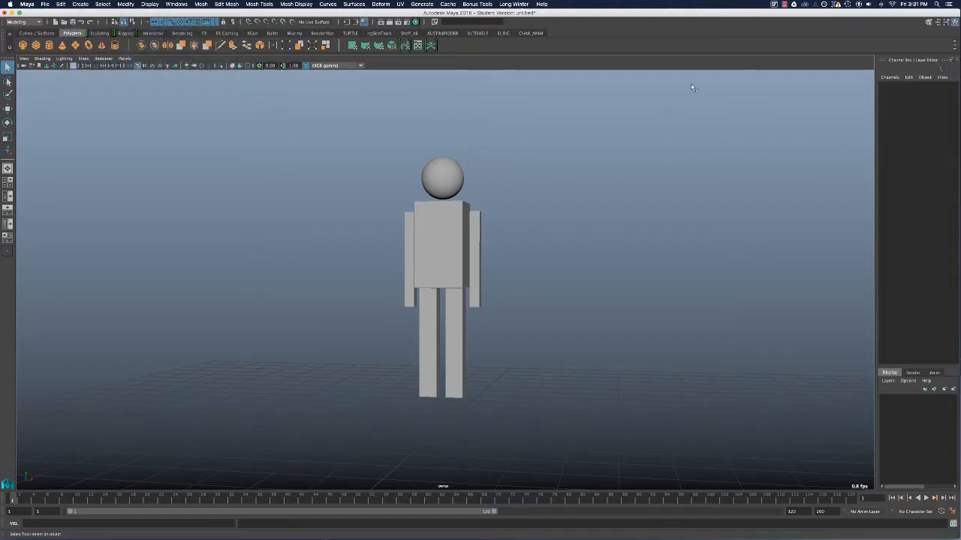
{"action": "left_click", "coordinate": [784, 5]}
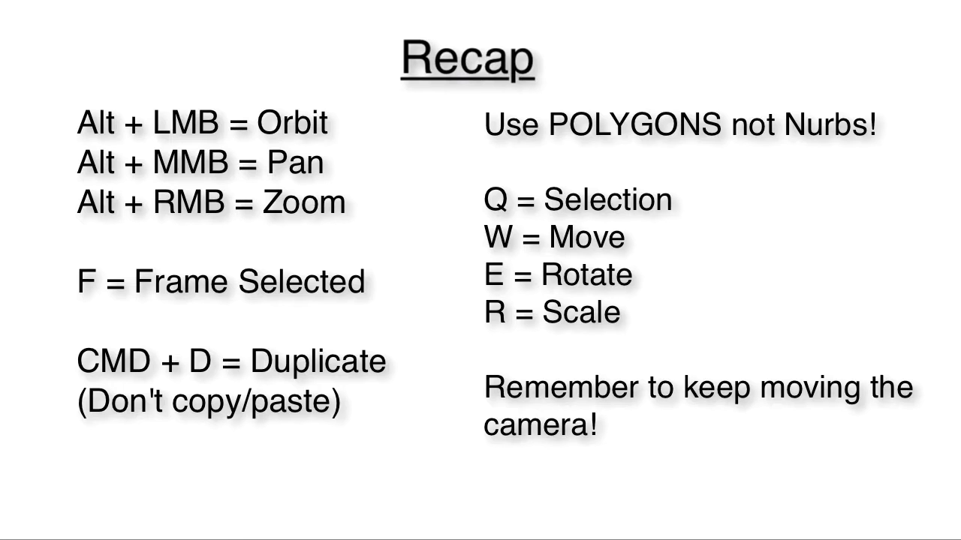